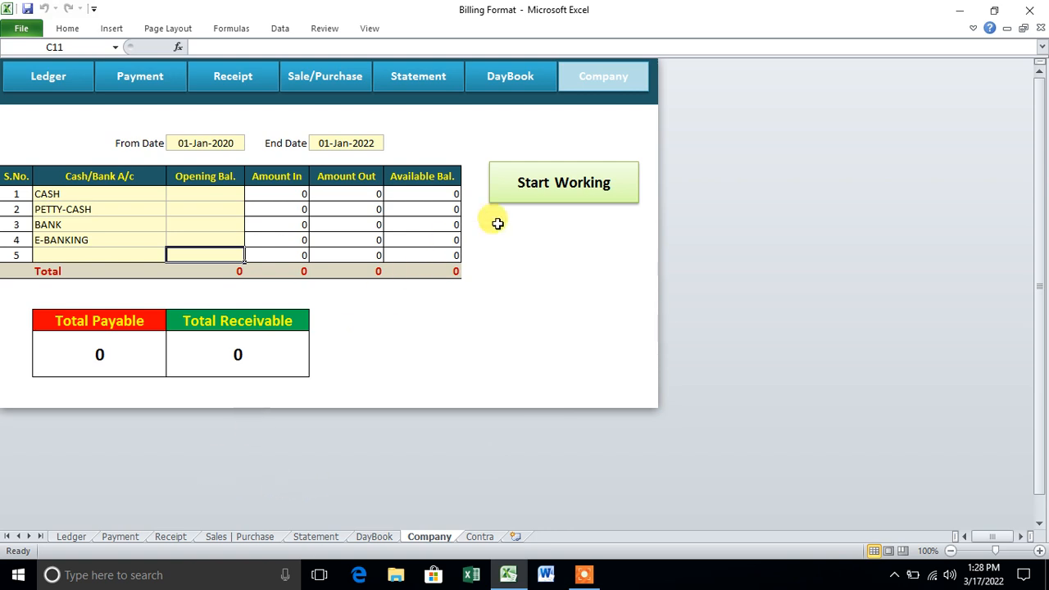
# - Select the cash and bank account names and their empty opening balance cells
pyautogui.moveTo(102, 195); pyautogui.dragTo(107, 249)
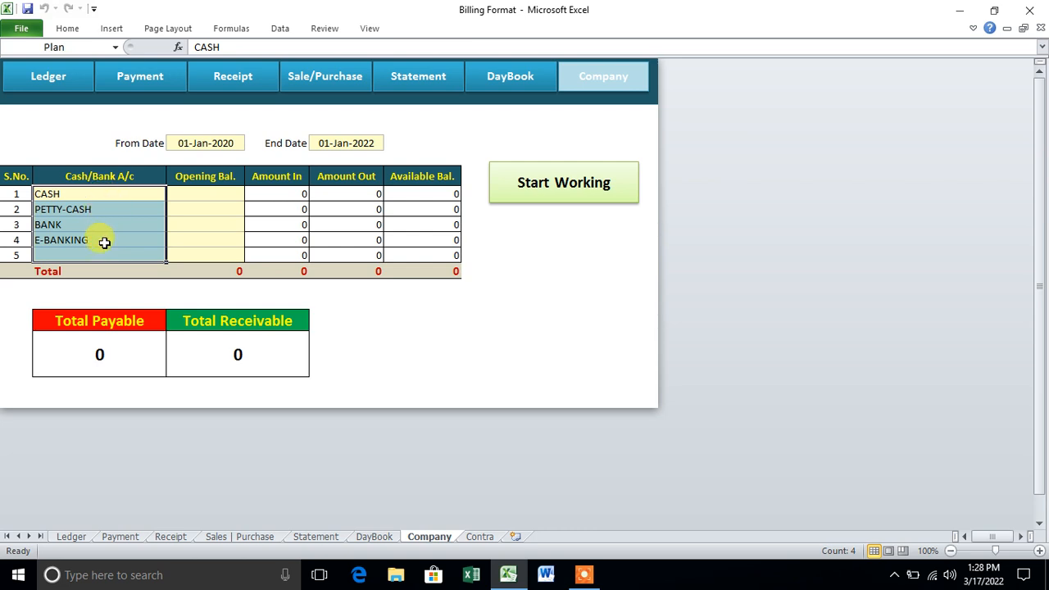
pyautogui.moveTo(205, 194); pyautogui.dragTo(209, 250)
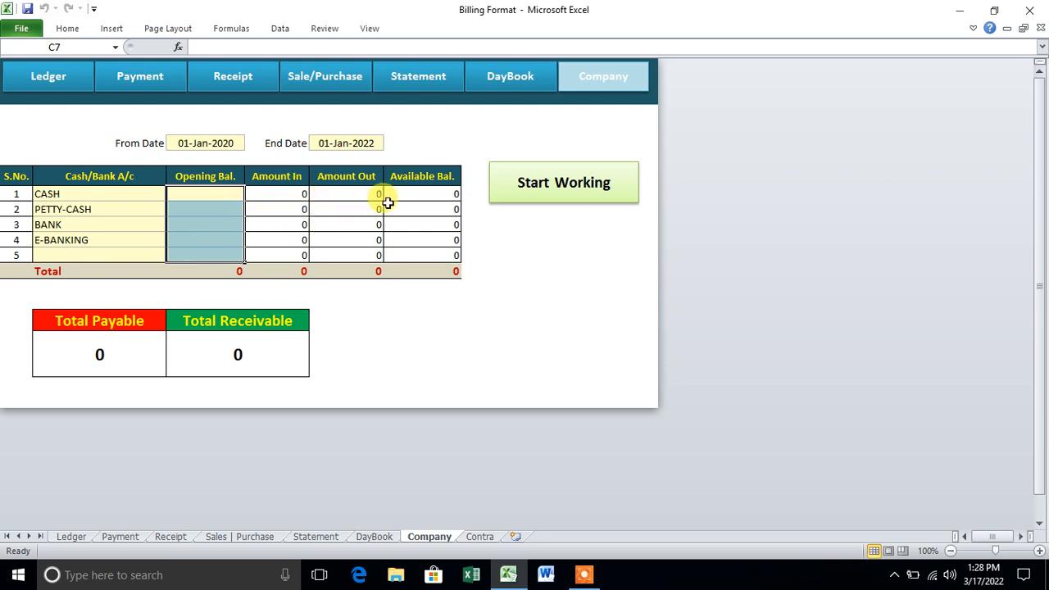
pyautogui.click(227, 238)
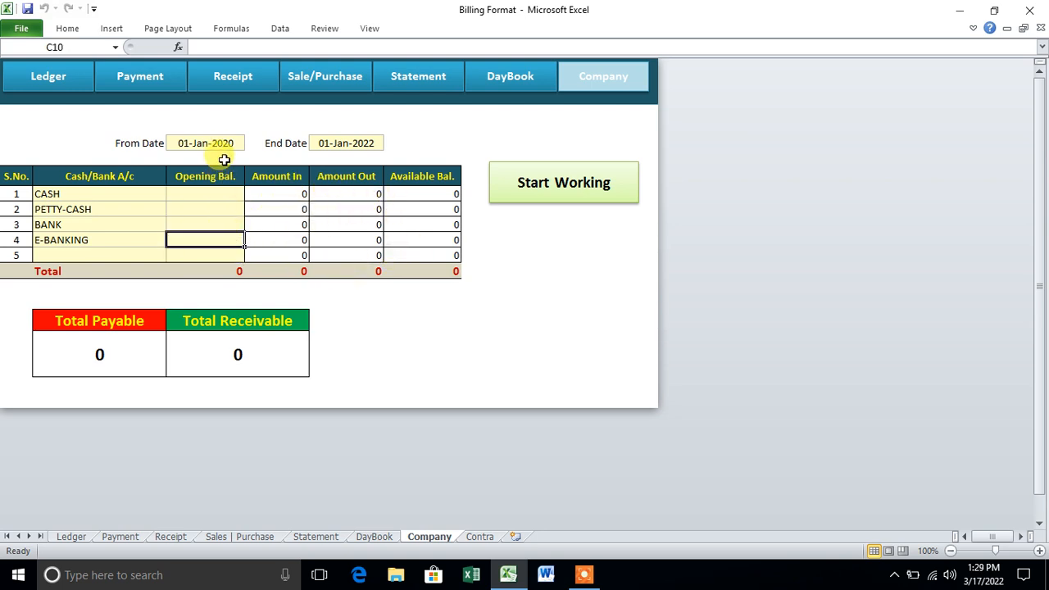
# - Change the End Date in E4 to 01-Jan-2023 and launch the billing menu form
pyautogui.click(227, 141)
pyautogui.click(365, 141)
pyautogui.doubleClick(371, 142)
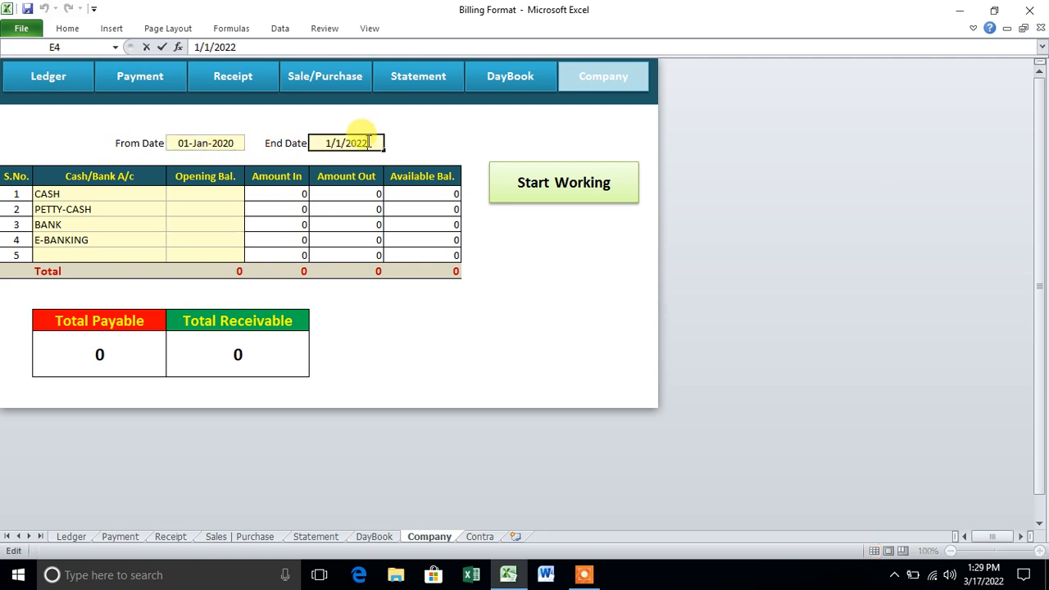
pyautogui.moveTo(365, 142); pyautogui.dragTo(381, 143)
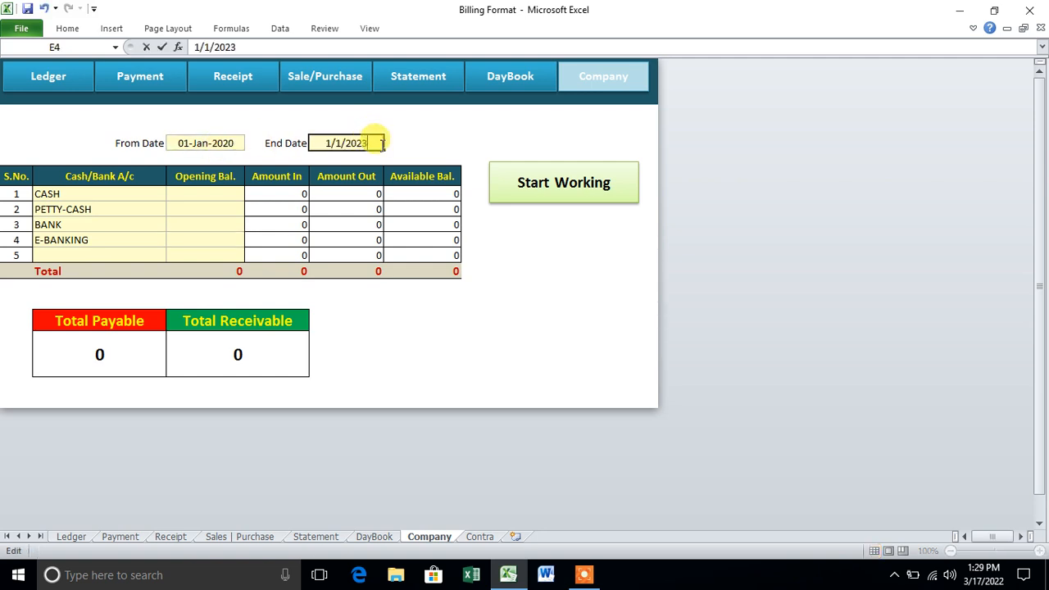
pyautogui.write('3')
pyautogui.press('Return')
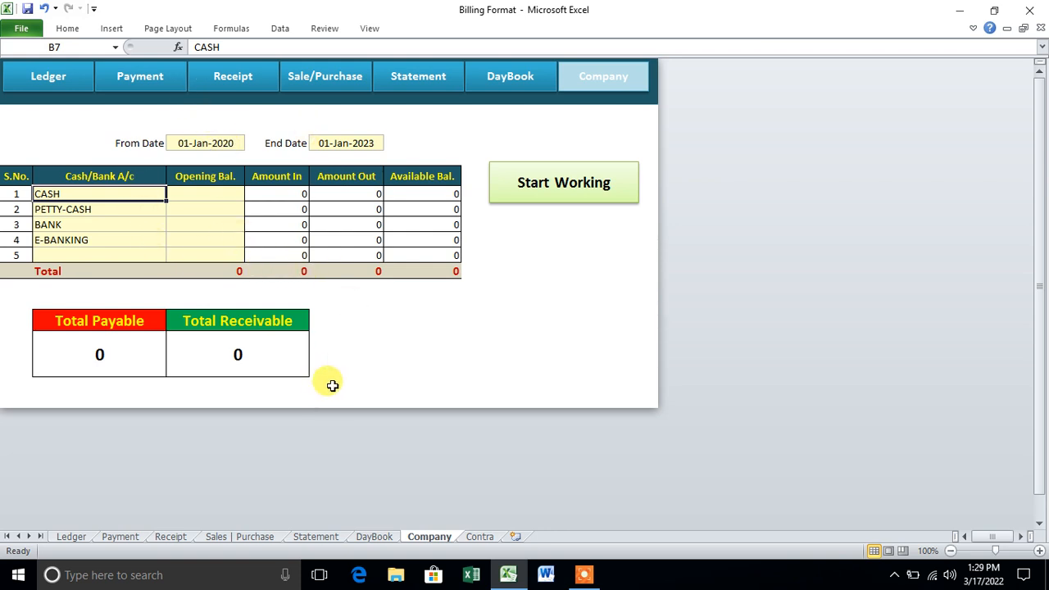
pyautogui.click(540, 200)
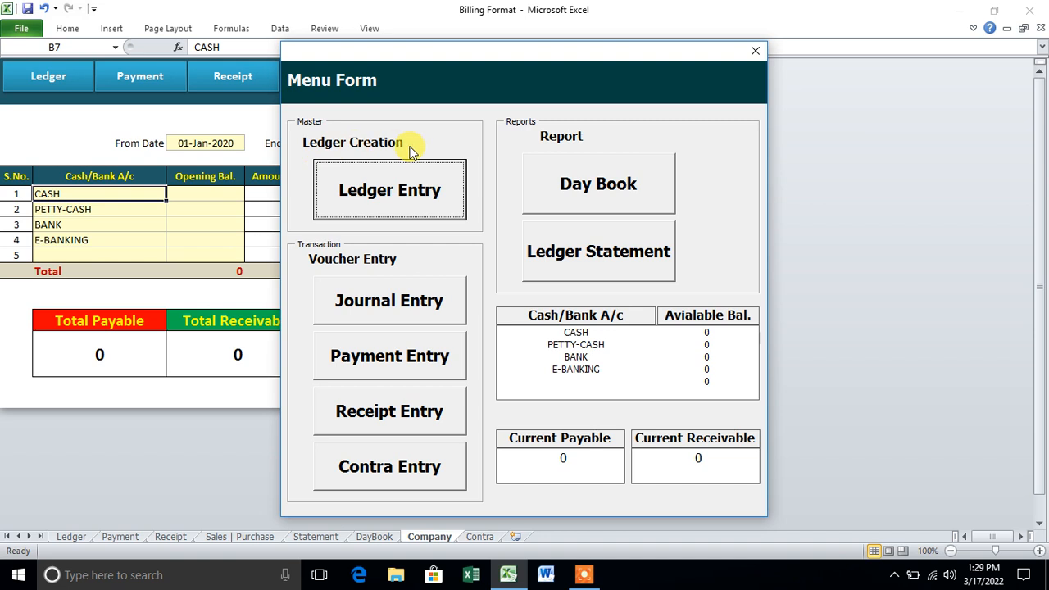
# - Start a new ledger with the customer's name, address and contact number
pyautogui.click(418, 203)
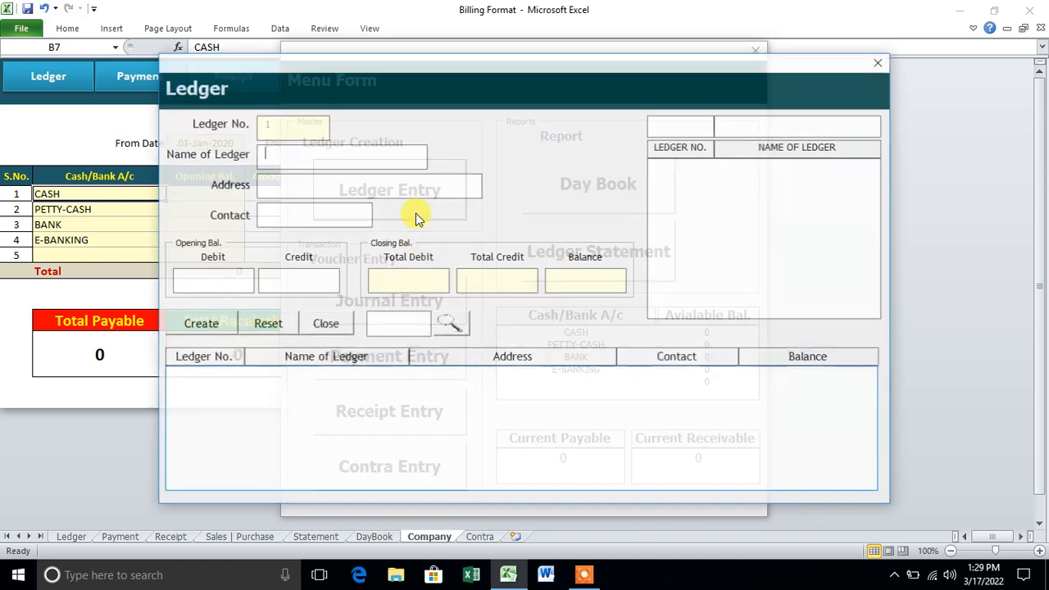
pyautogui.write('Aman')
pyautogui.press('Tab')
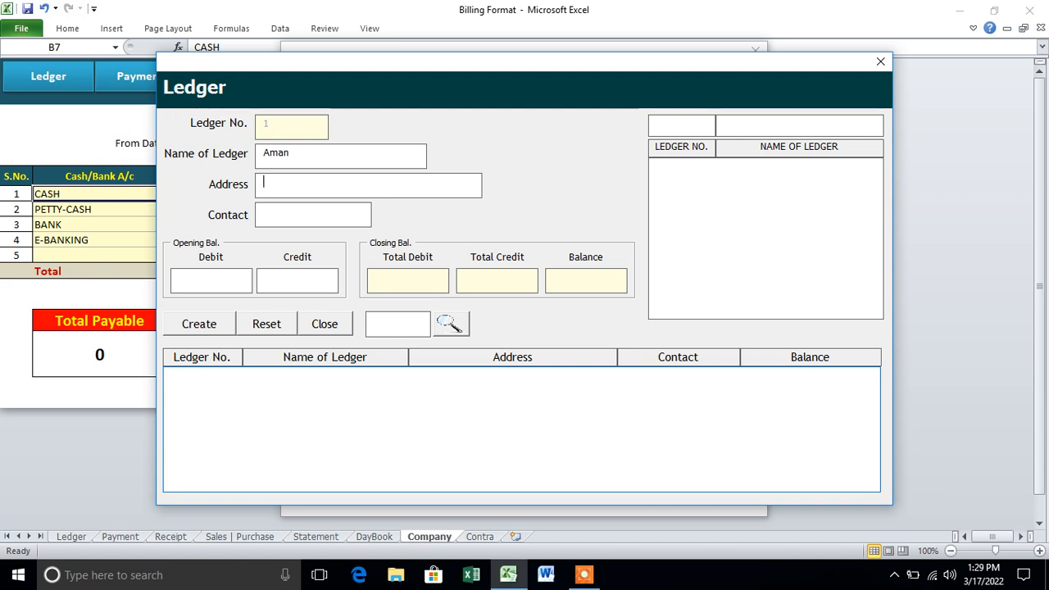
pyautogui.write('New Ci')
pyautogui.press('BackSpace')
pyautogui.write('olony')
pyautogui.press('Tab')
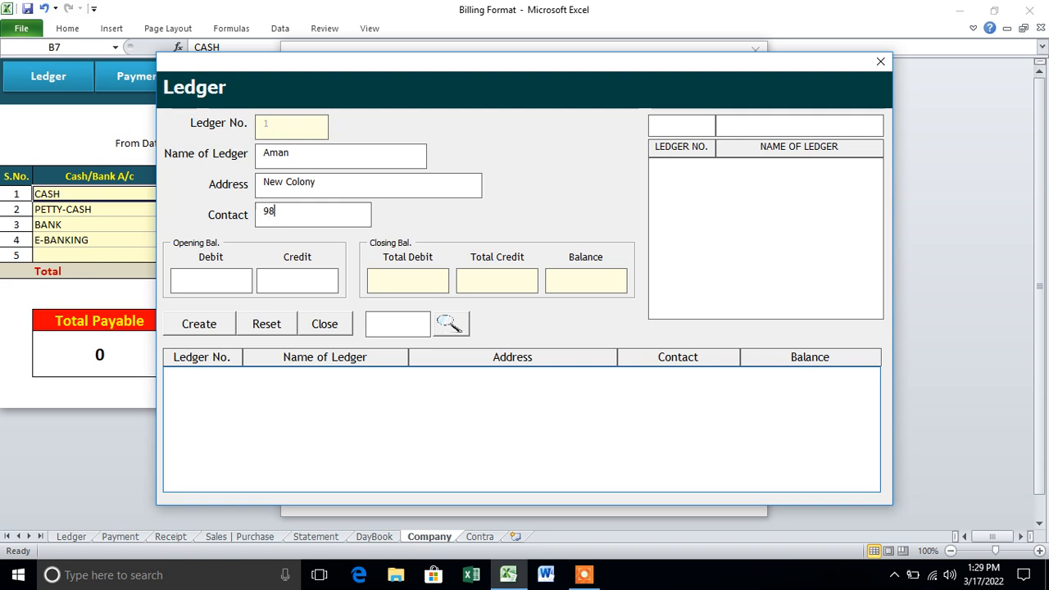
# - Give the ledger a 5000 opening debit, save it and close the Ledger form
pyautogui.click(241, 281)
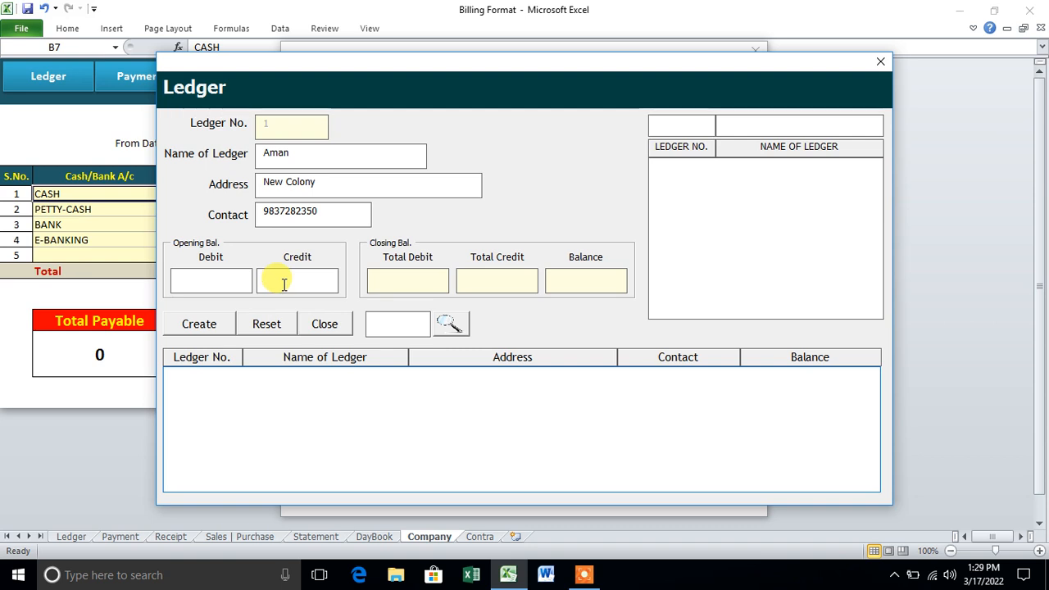
pyautogui.click(233, 283)
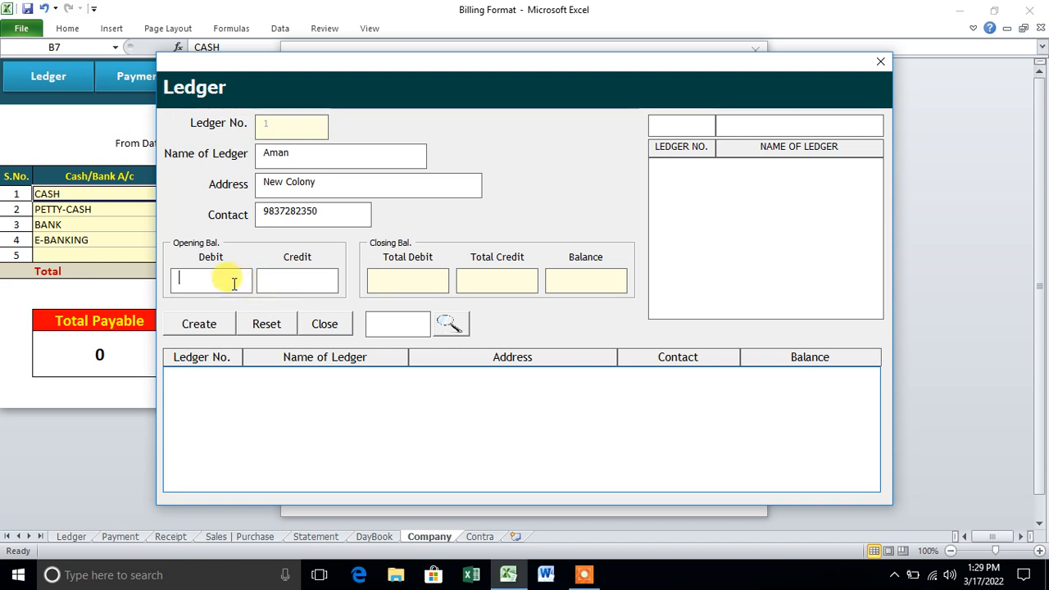
pyautogui.write('5000')
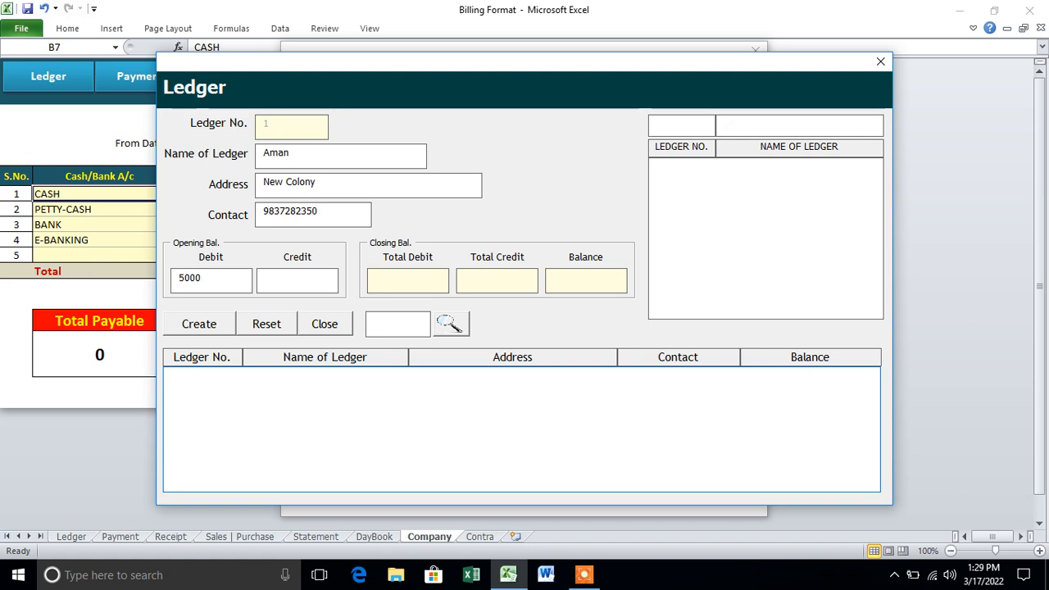
pyautogui.click(220, 325)
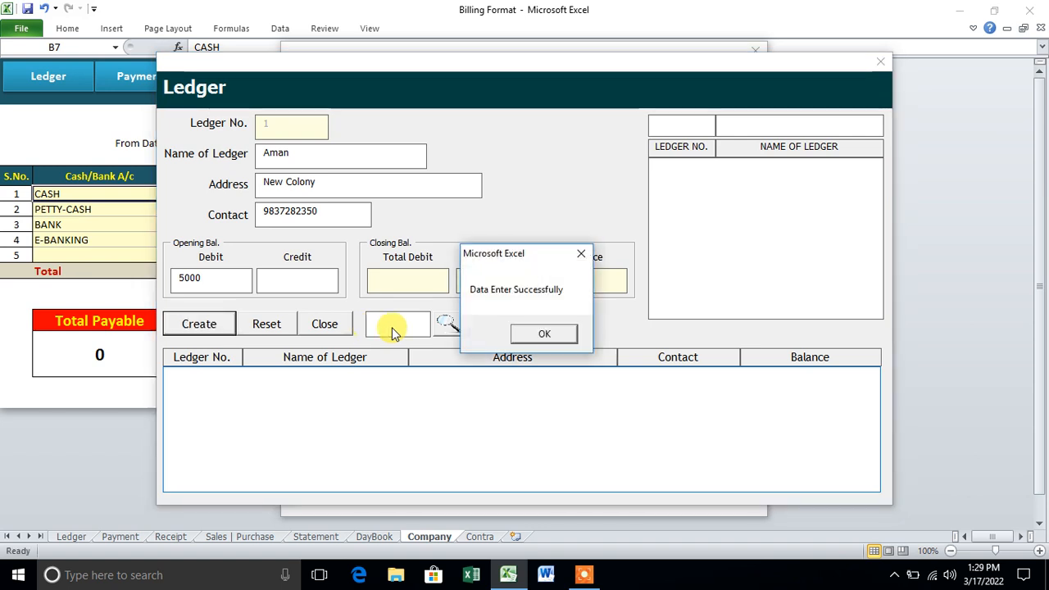
pyautogui.click(541, 336)
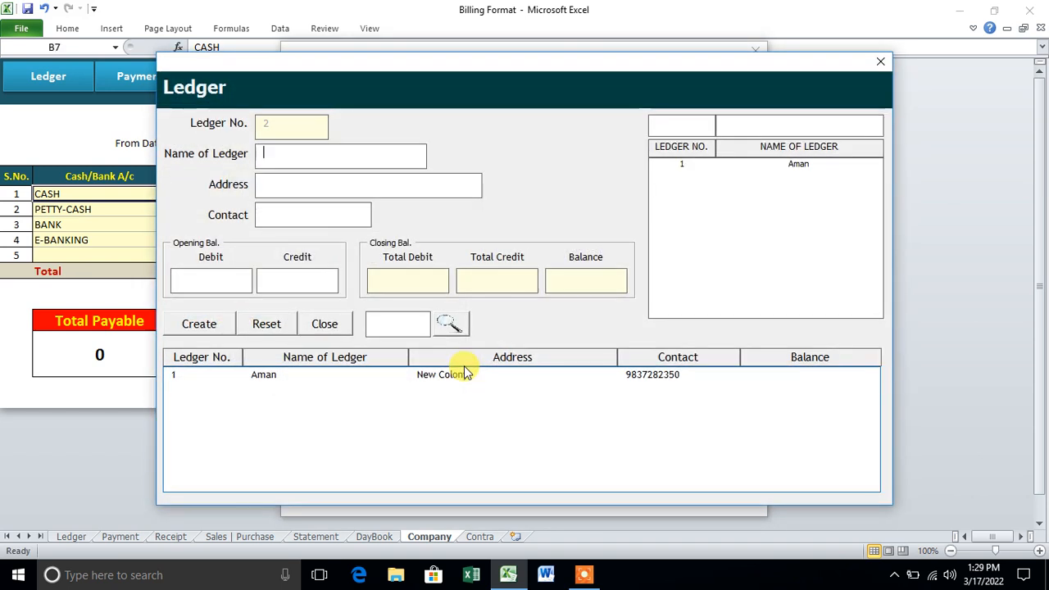
pyautogui.click(879, 63)
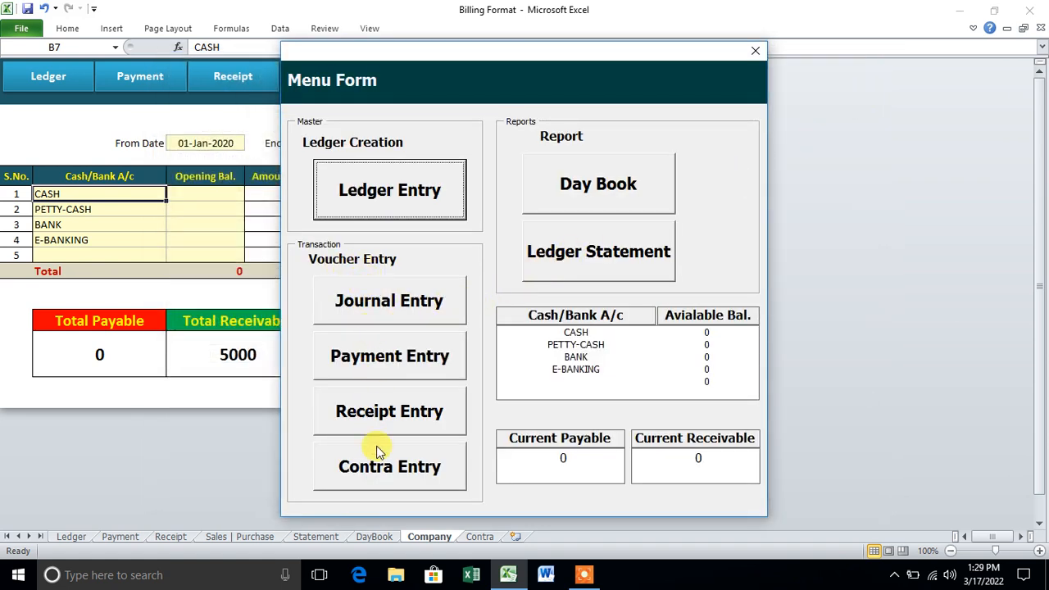
# - Save a journal entry for ledger 1: debit 5000, narration 'Daily Collection Software'
pyautogui.click(370, 301)
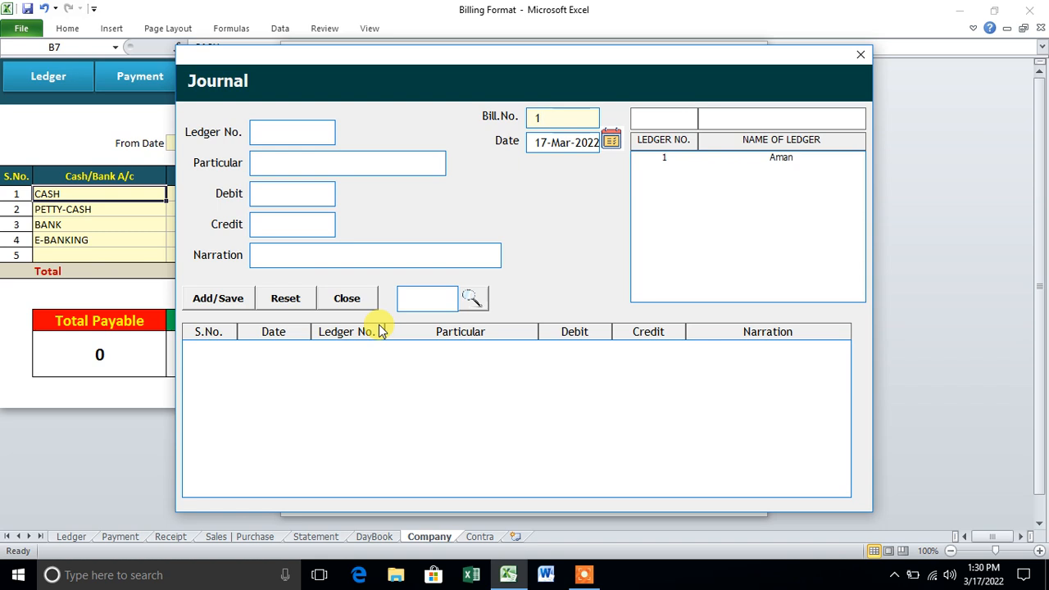
pyautogui.click(686, 160)
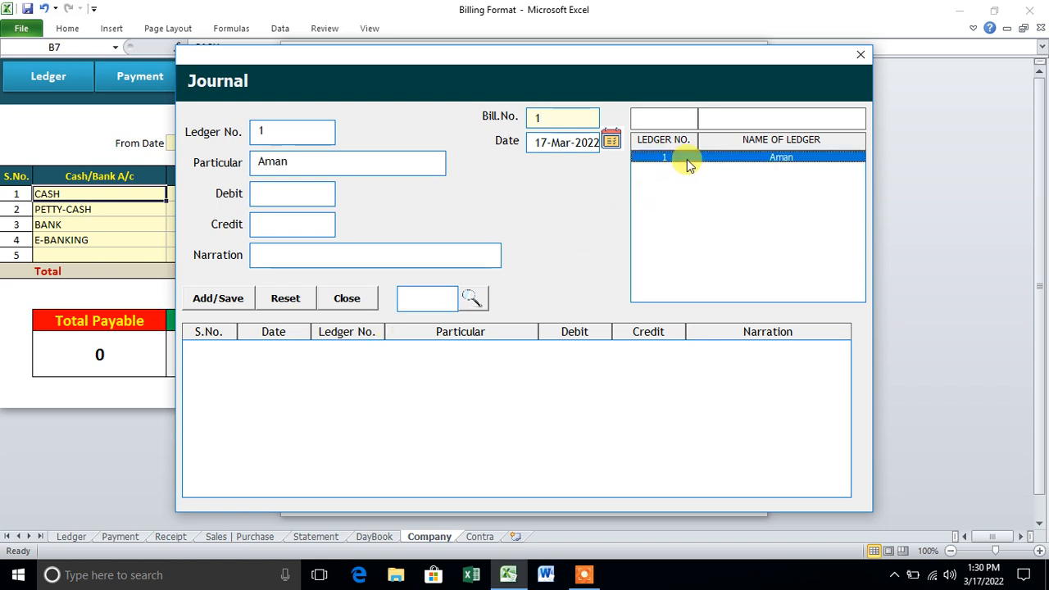
pyautogui.click(305, 199)
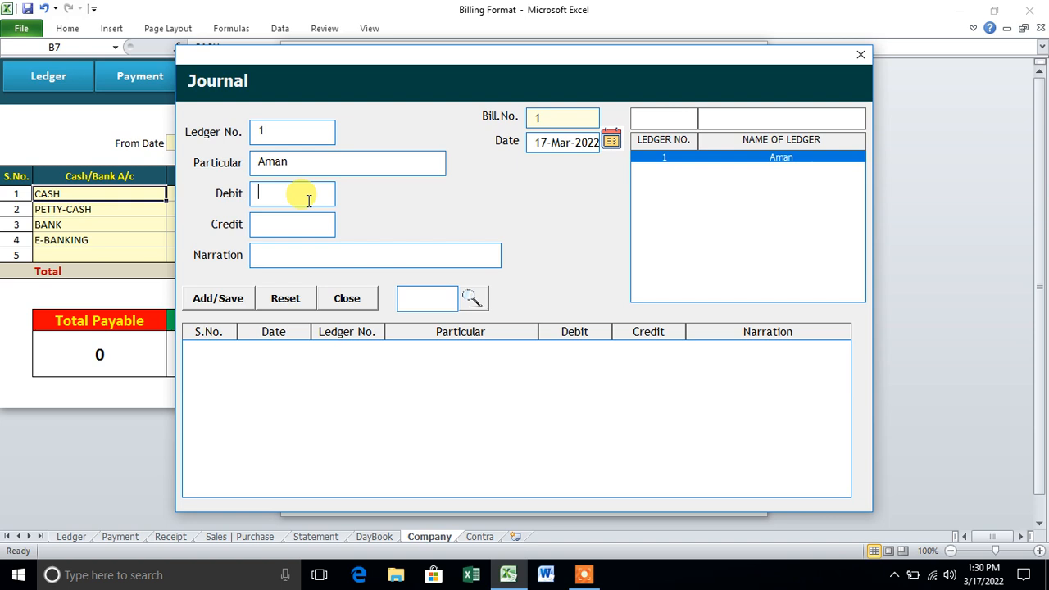
pyautogui.write('5000')
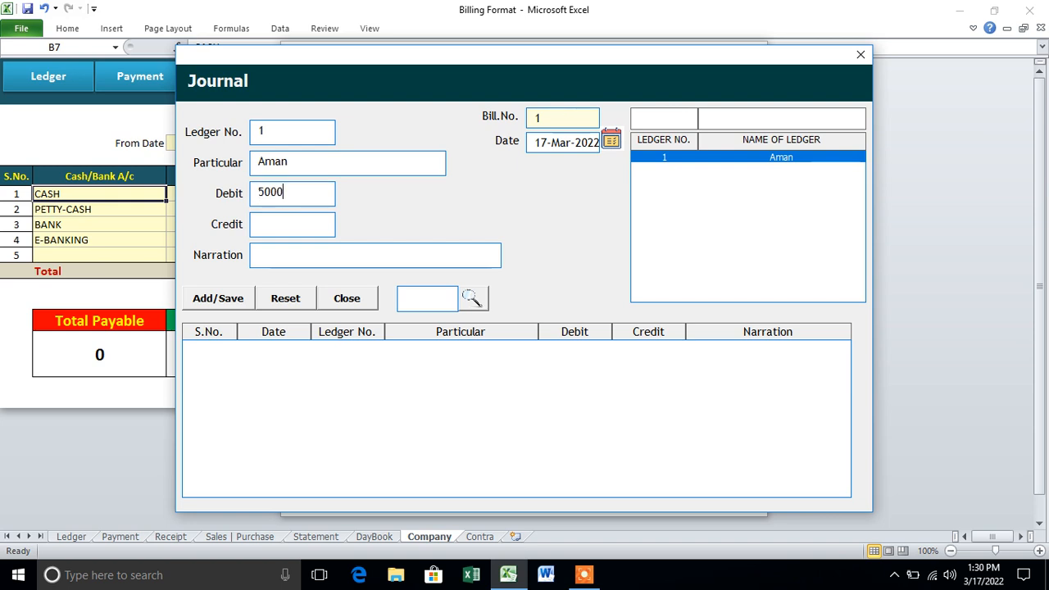
pyautogui.click(280, 261)
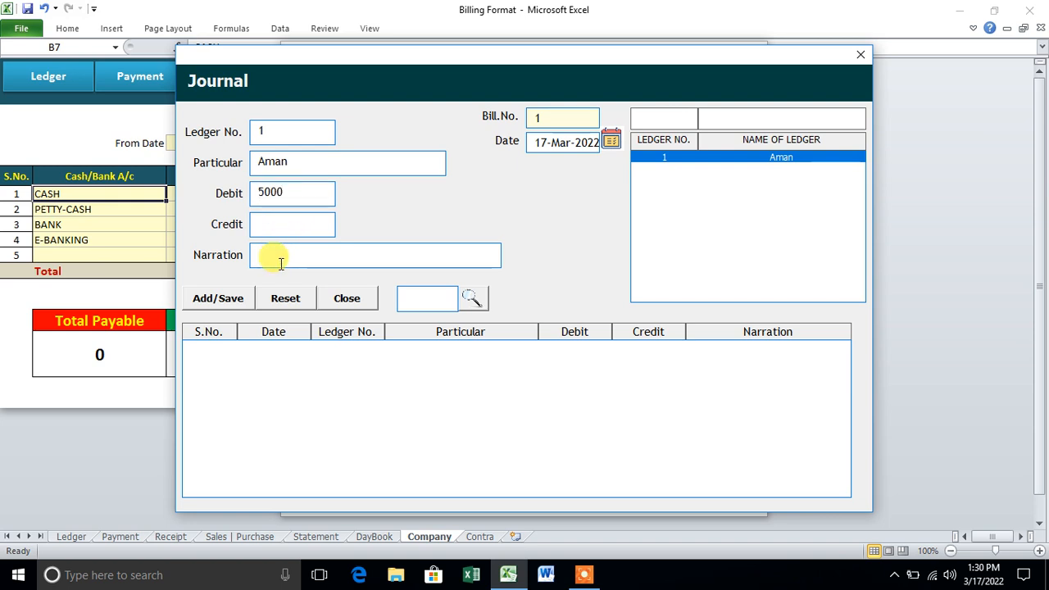
pyautogui.write('Daily ')
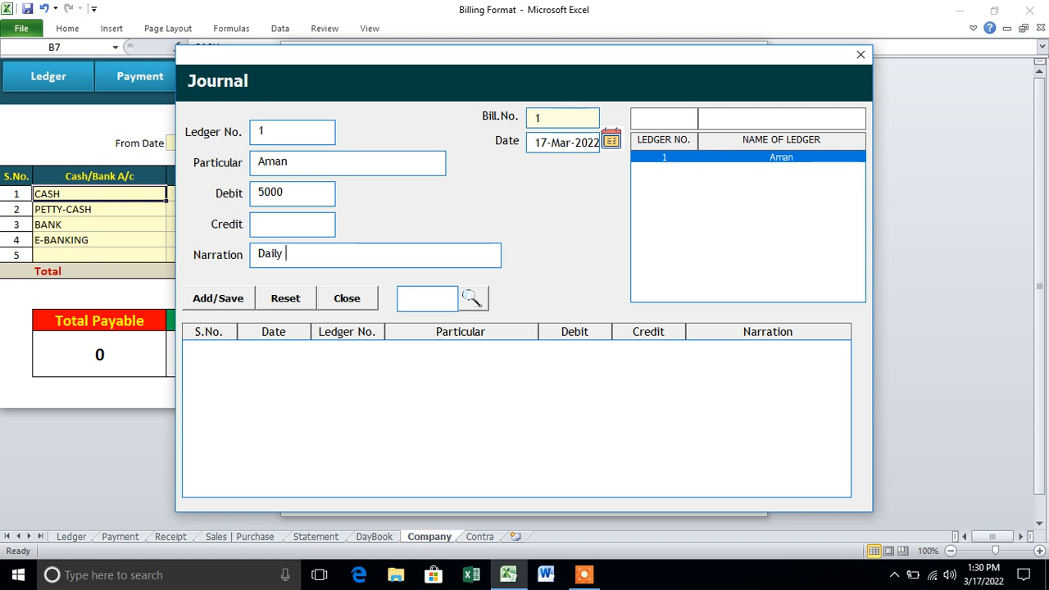
pyautogui.write('Collection Software')
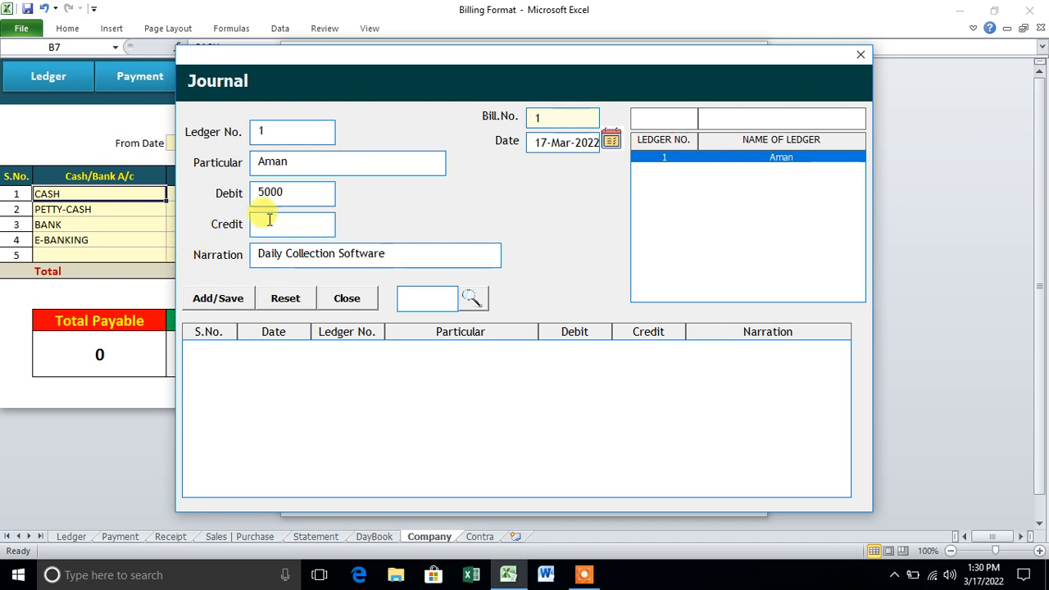
pyautogui.moveTo(295, 191); pyautogui.dragTo(251, 201)
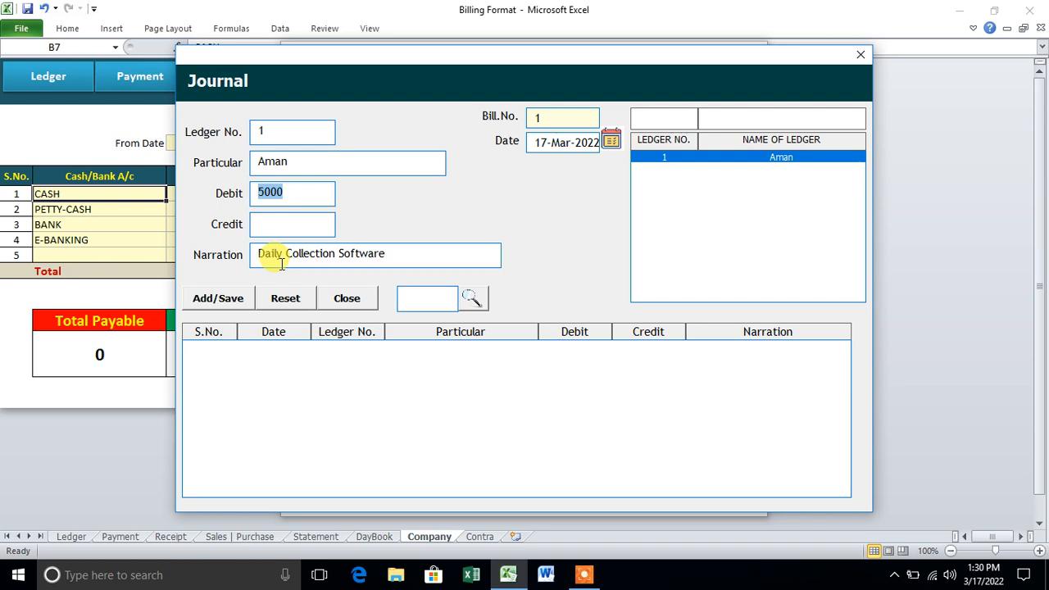
pyautogui.click(237, 298)
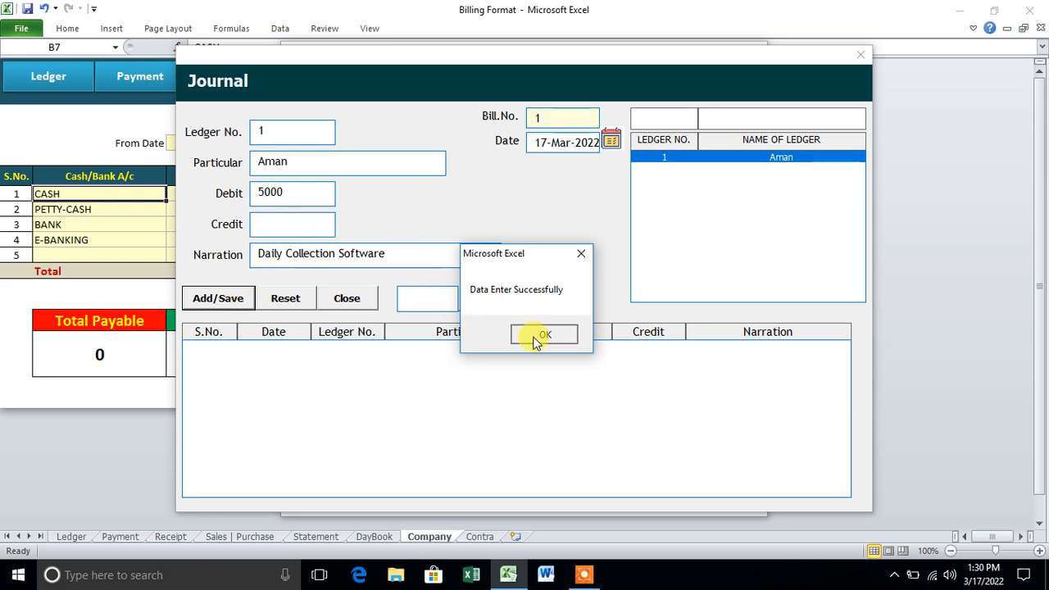
pyautogui.click(543, 334)
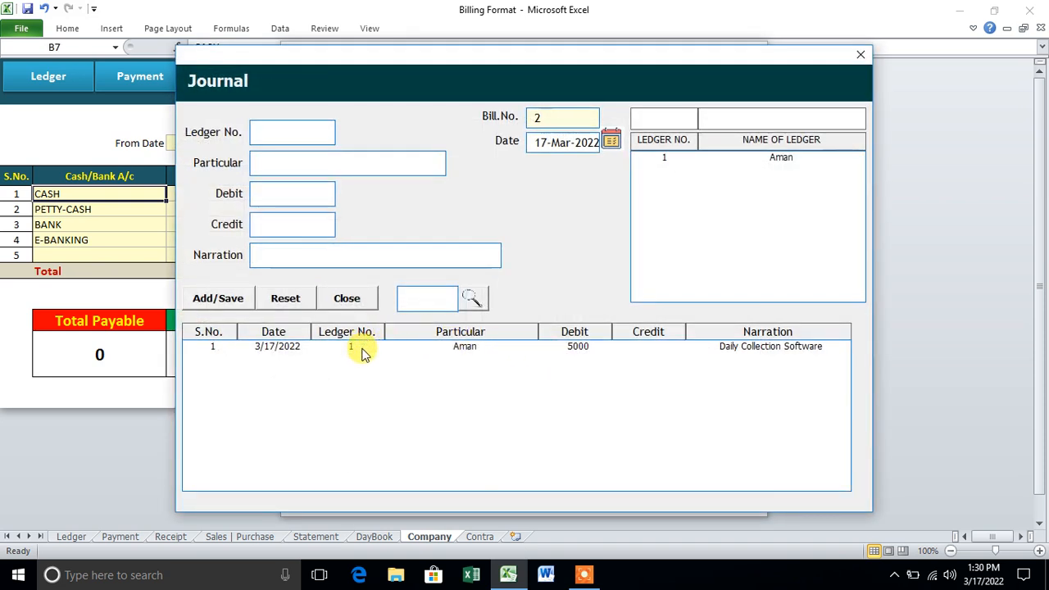
pyautogui.click(860, 55)
# - Record a 2000 CASH receipt for ledger 1
pyautogui.click(415, 399)
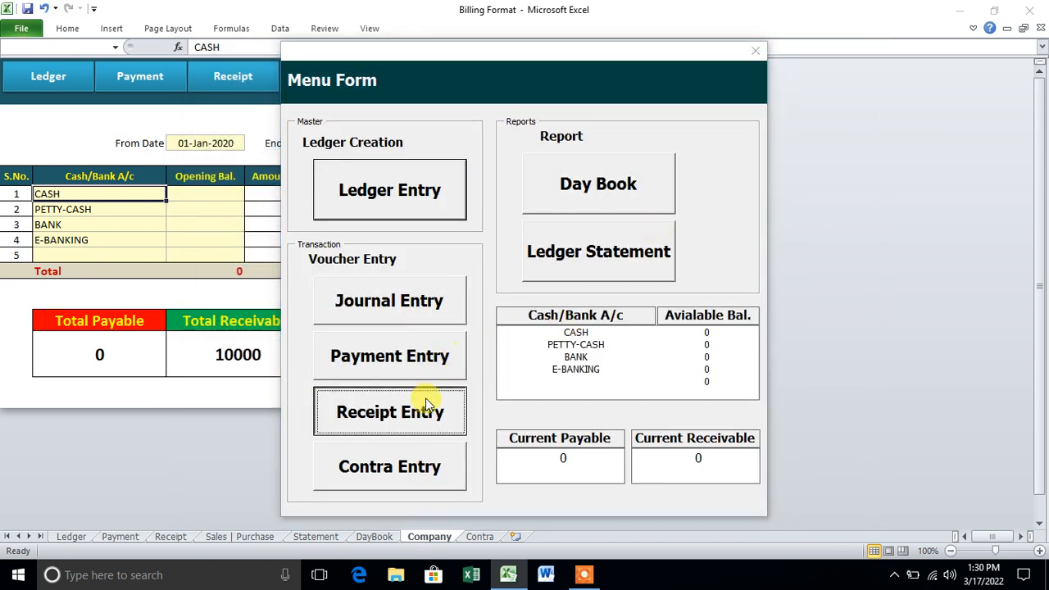
pyautogui.click(699, 159)
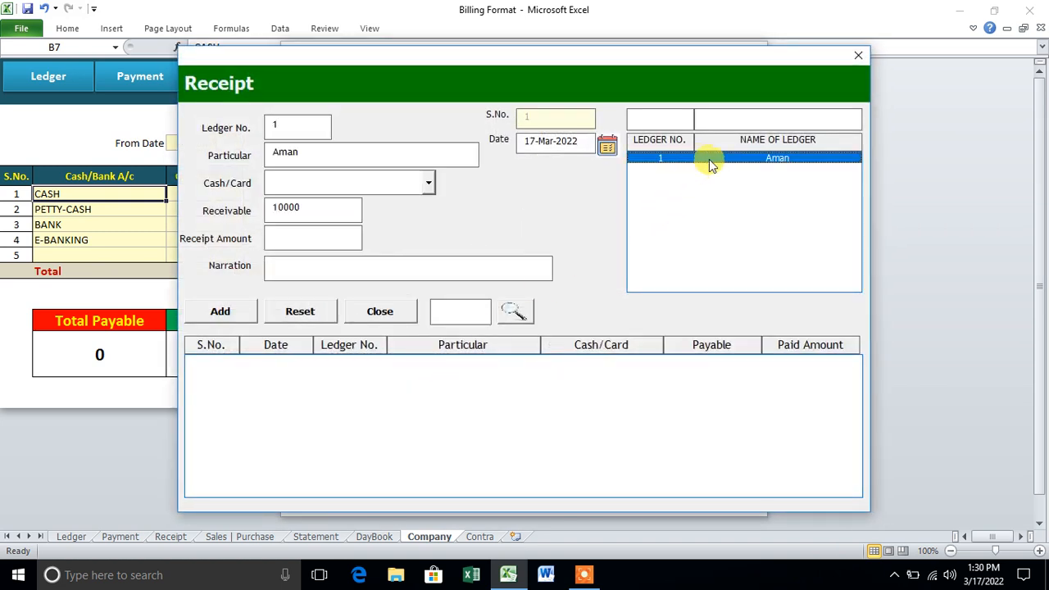
pyautogui.click(731, 120)
pyautogui.write('D')
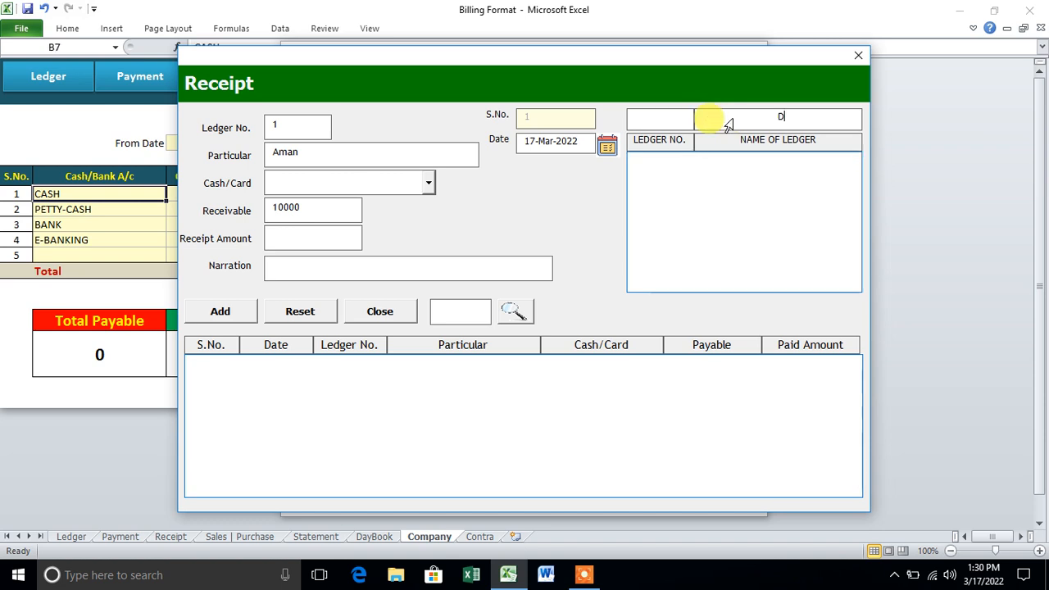
pyautogui.press('BackSpace')
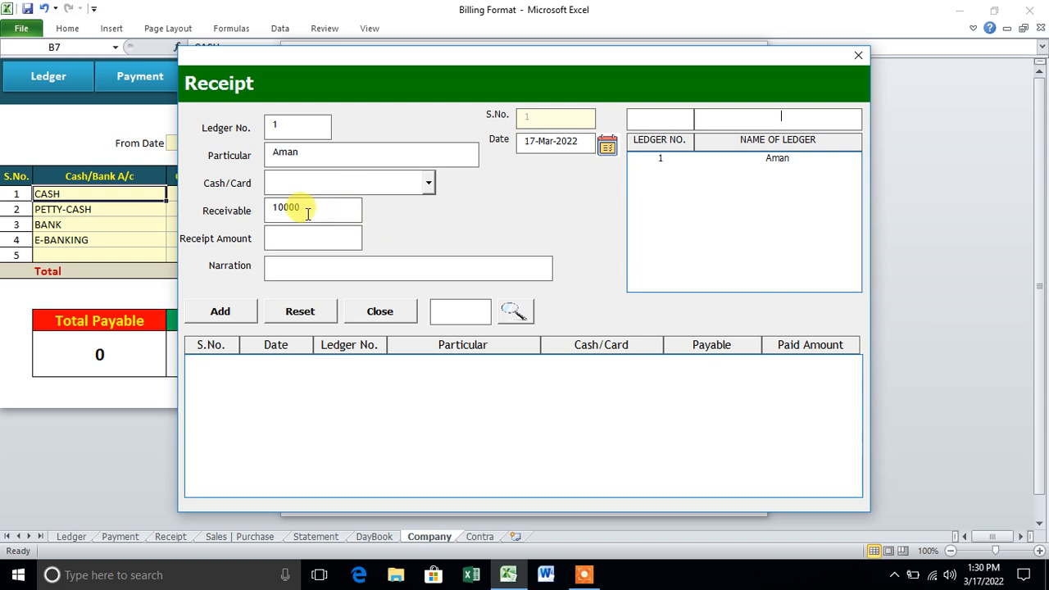
pyautogui.click(428, 185)
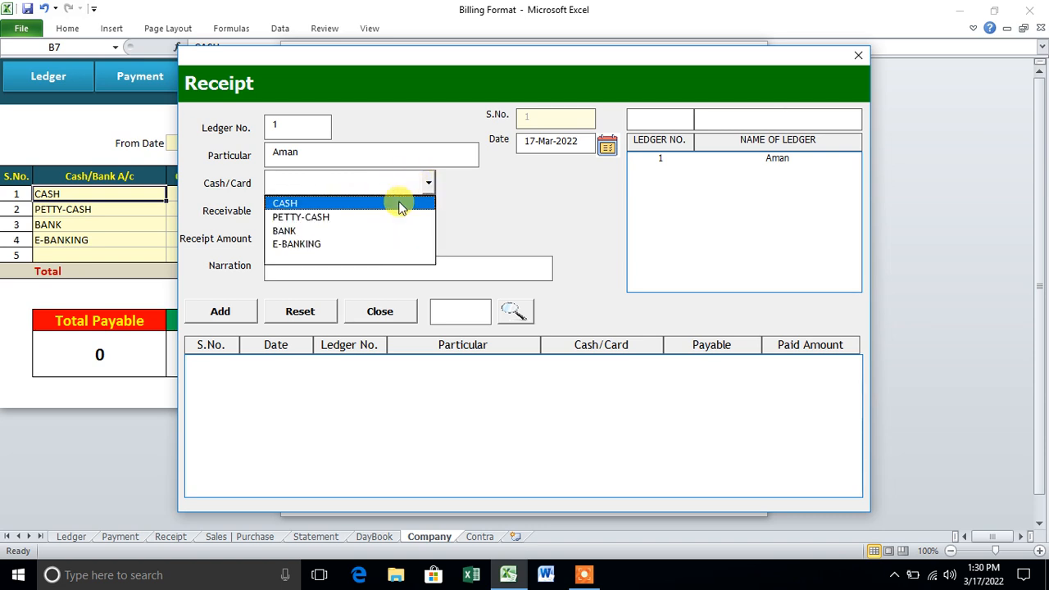
pyautogui.click(401, 205)
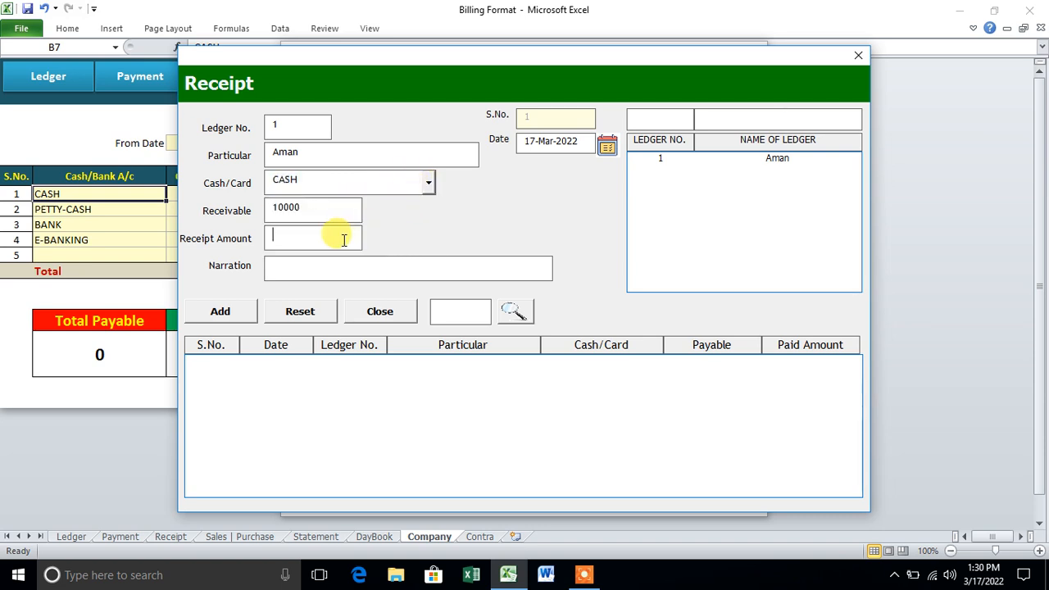
pyautogui.click(344, 239)
pyautogui.write('2000')
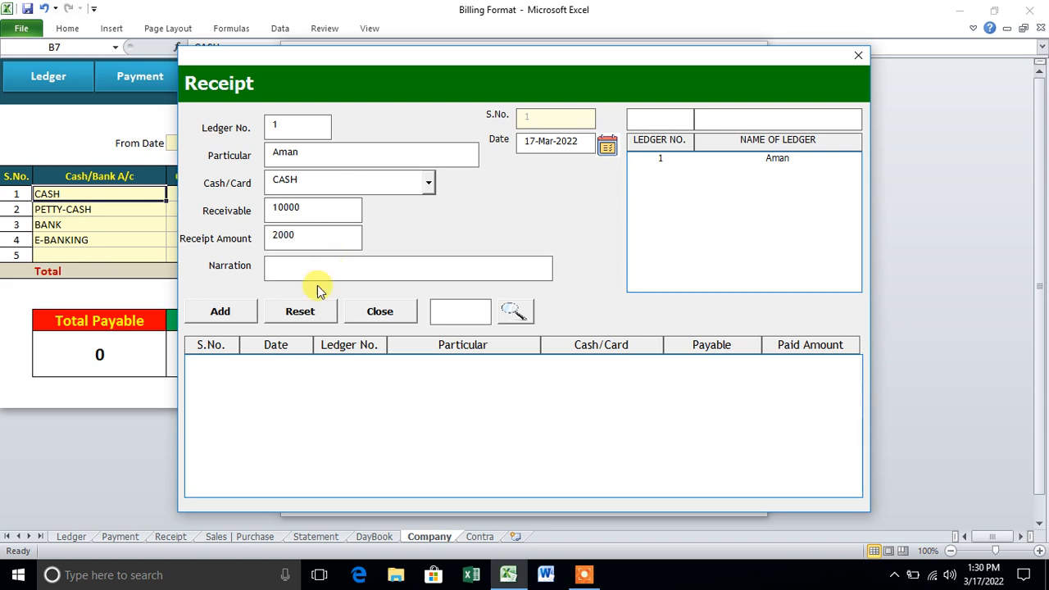
pyautogui.click(243, 309)
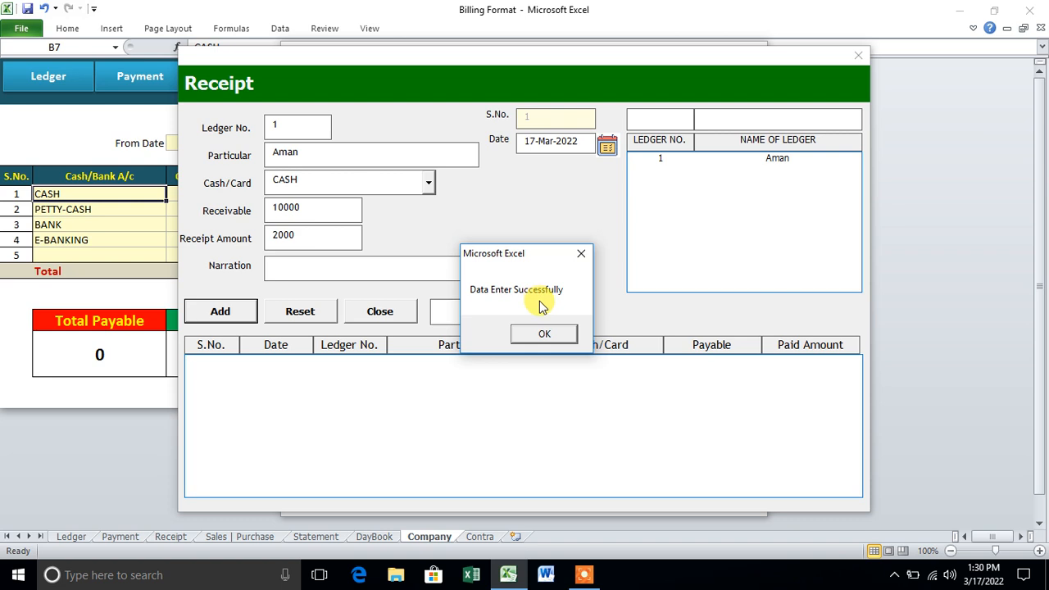
pyautogui.click(548, 332)
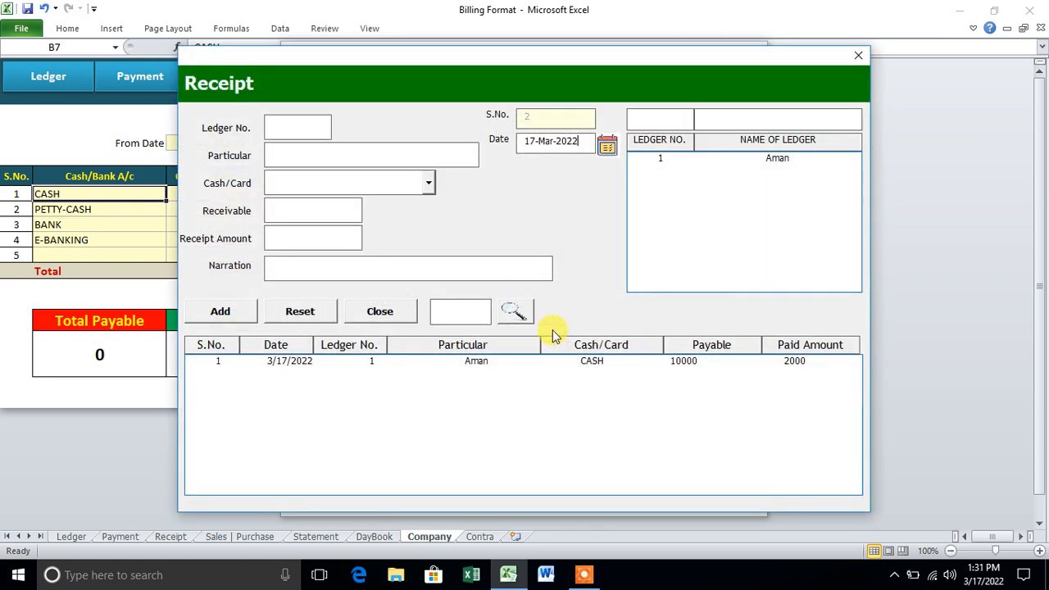
# - Record a 5000 E-BANKING receipt dated 18-Mar-2022 with narration 'Ch#123', then close the form
pyautogui.click(714, 161)
pyautogui.click(606, 146)
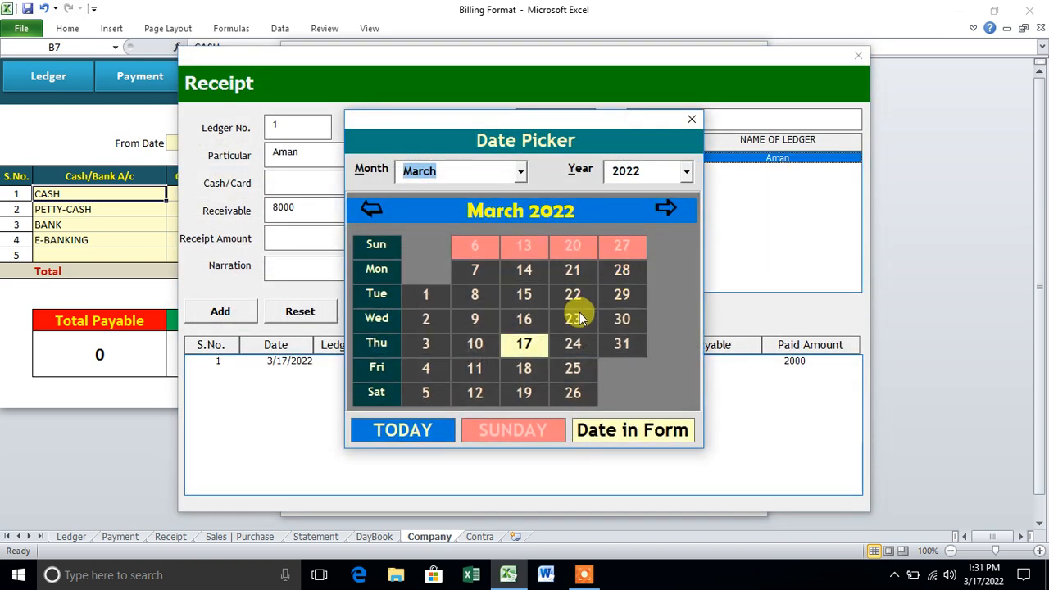
pyautogui.click(545, 368)
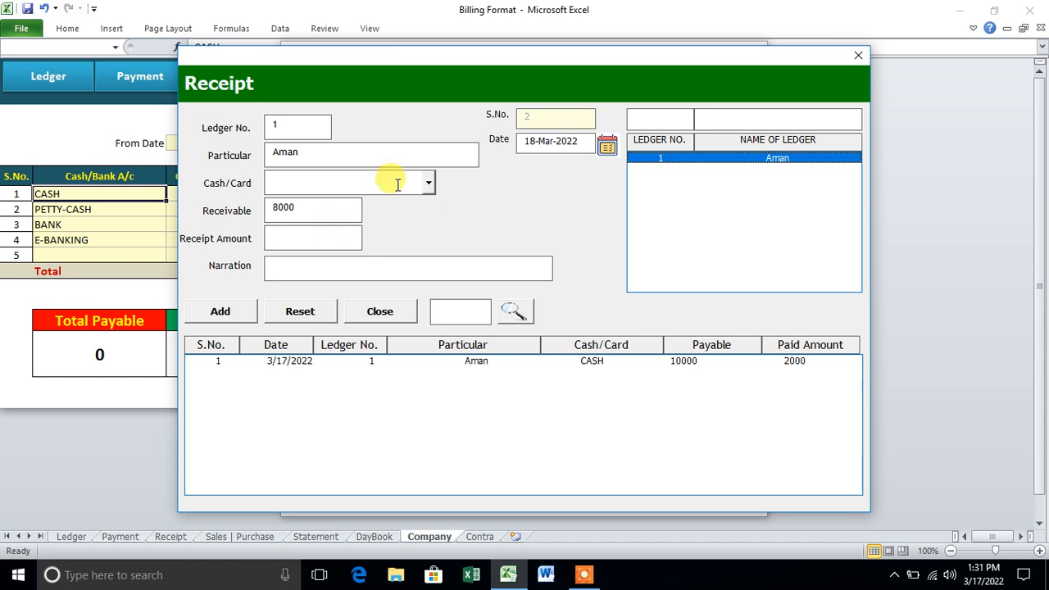
pyautogui.click(426, 183)
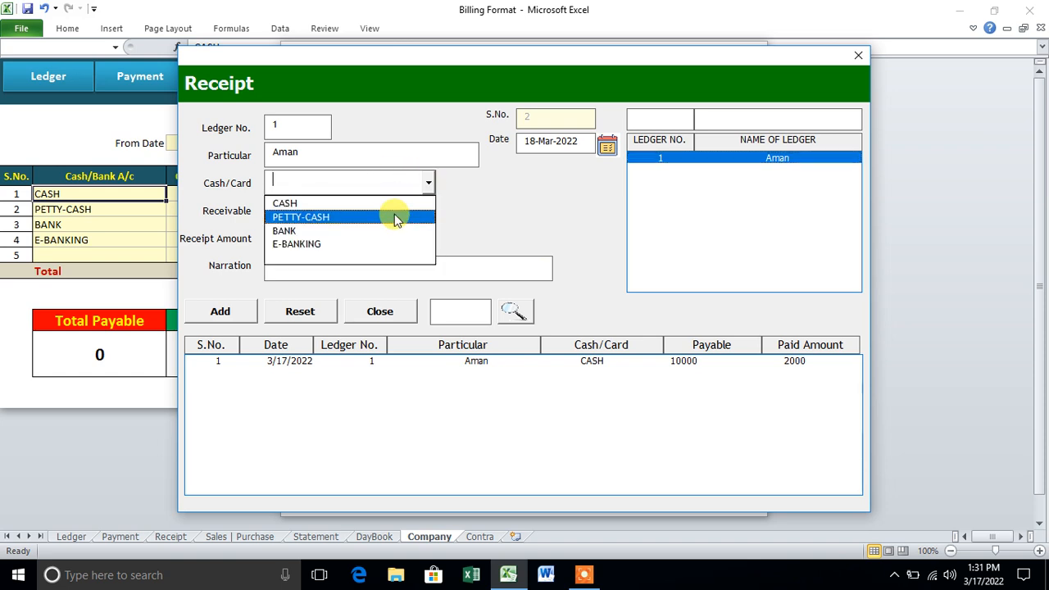
pyautogui.click(381, 243)
pyautogui.click(314, 240)
pyautogui.write('5000')
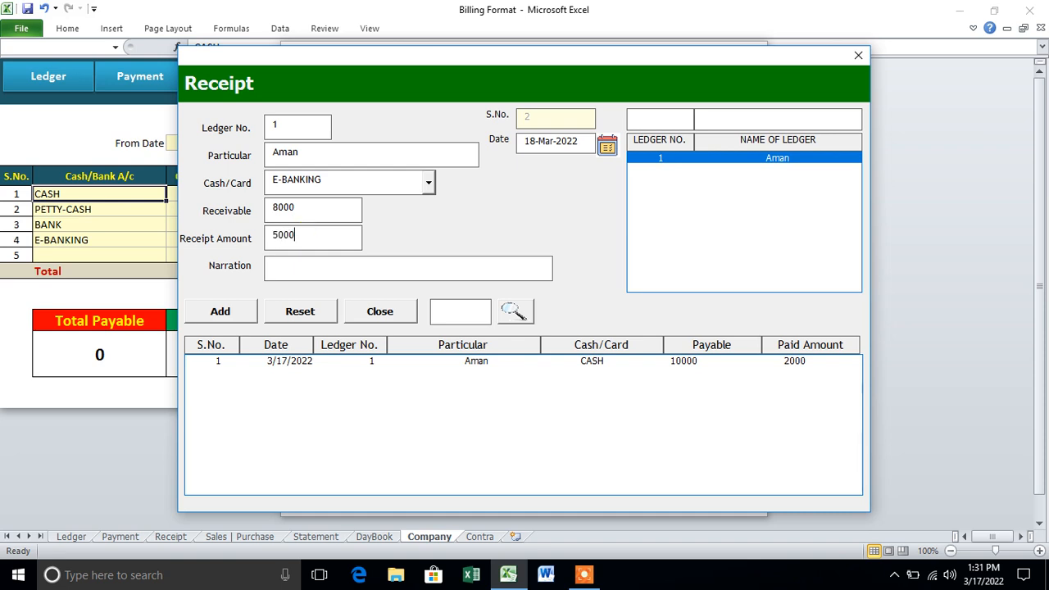
pyautogui.click(292, 268)
pyautogui.write('Ch#123')
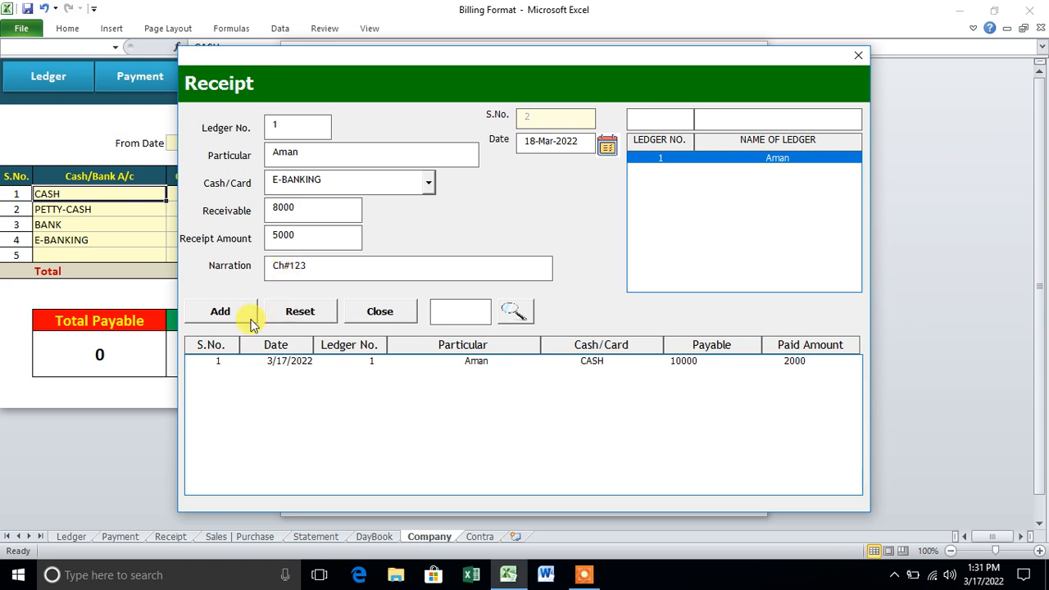
pyautogui.click(218, 312)
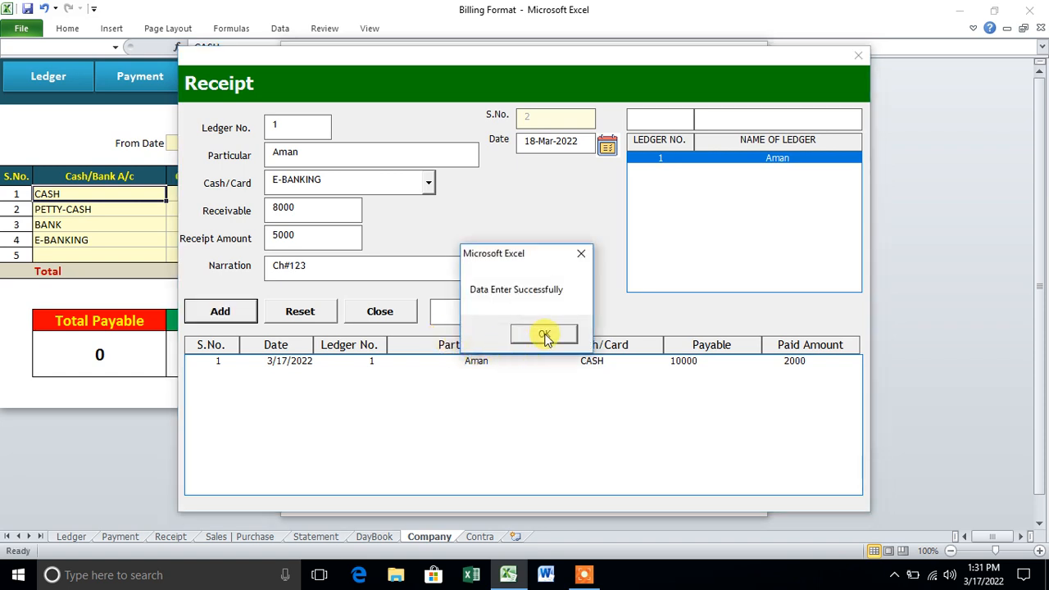
pyautogui.click(545, 335)
pyautogui.click(858, 55)
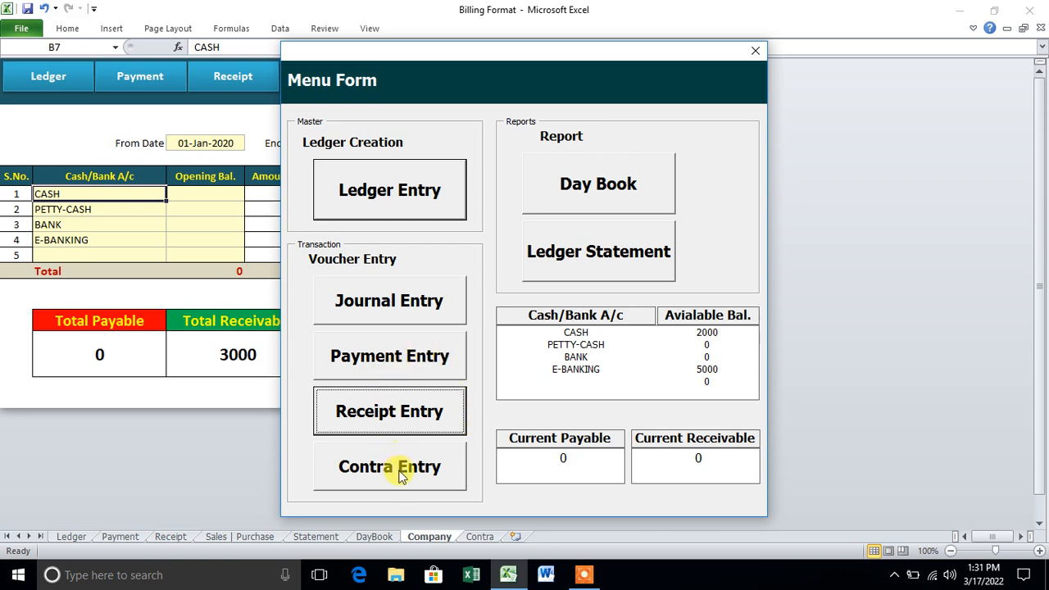
pyautogui.click(588, 201)
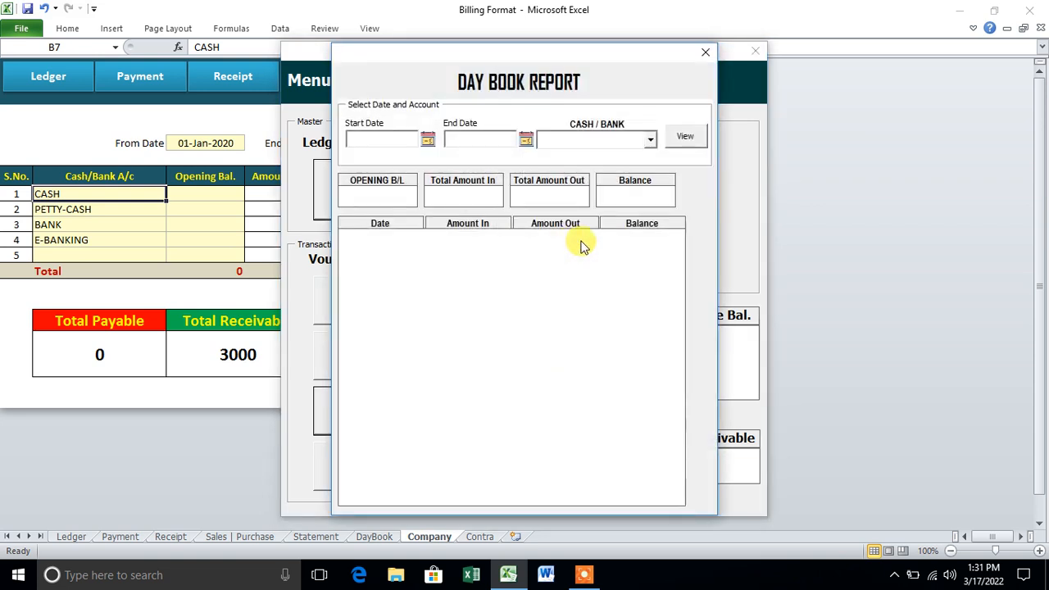
pyautogui.click(428, 140)
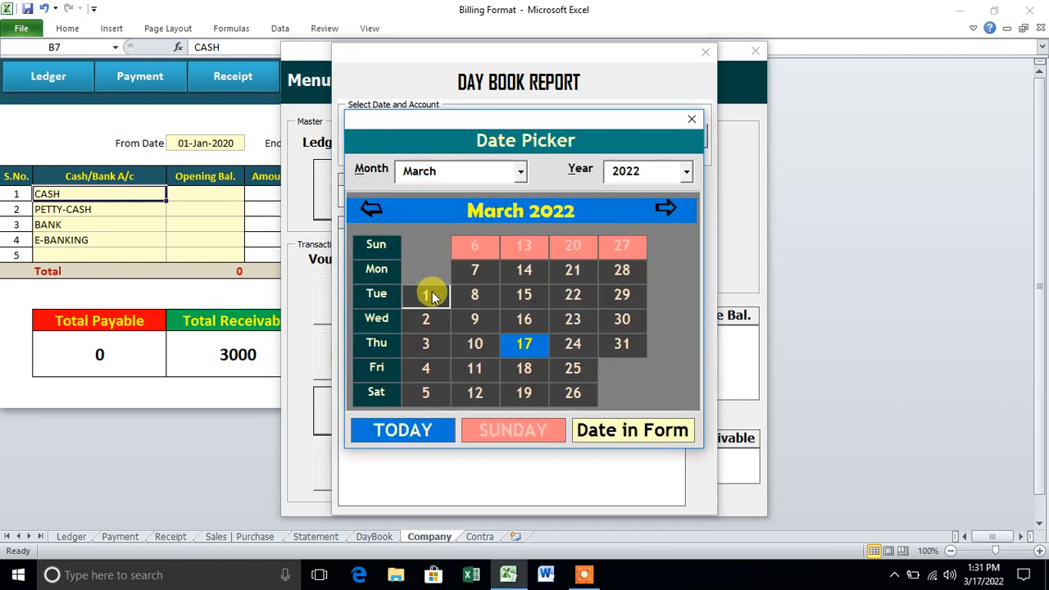
pyautogui.click(427, 294)
pyautogui.click(525, 139)
pyautogui.click(587, 340)
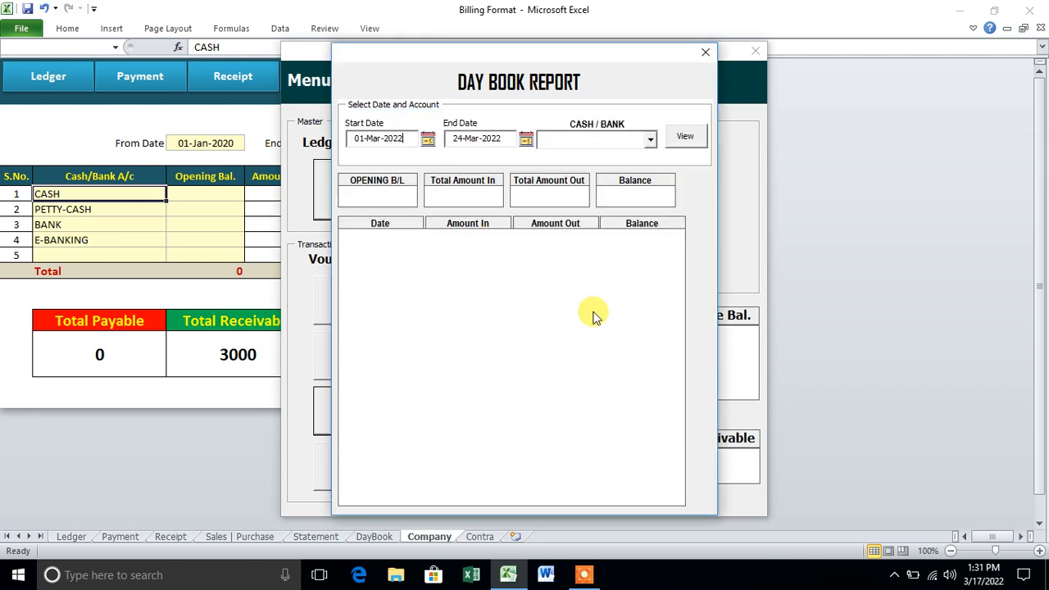
pyautogui.click(650, 141)
pyautogui.click(631, 158)
pyautogui.click(688, 139)
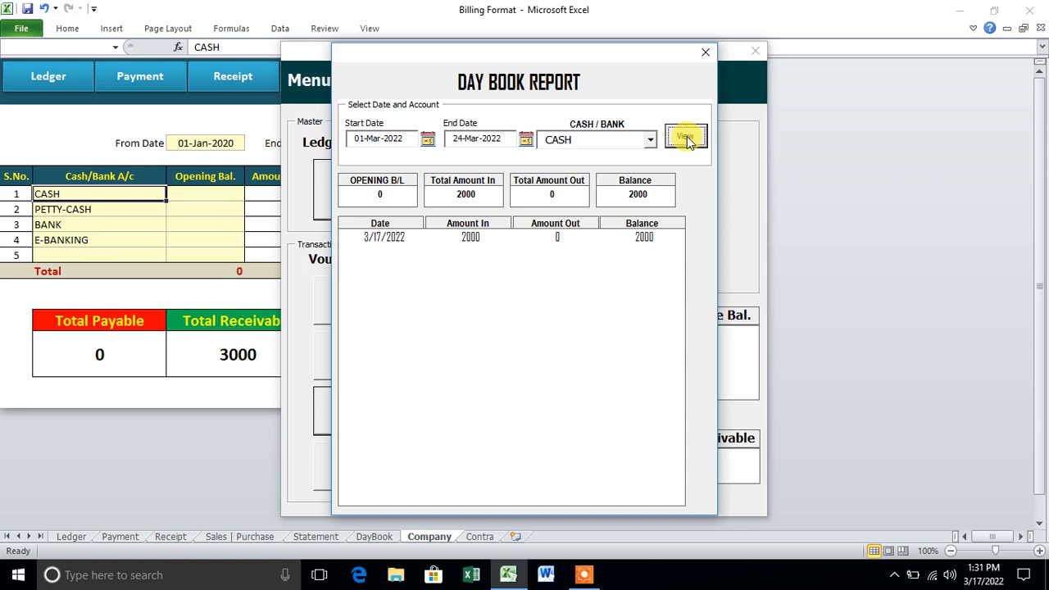
pyautogui.click(649, 141)
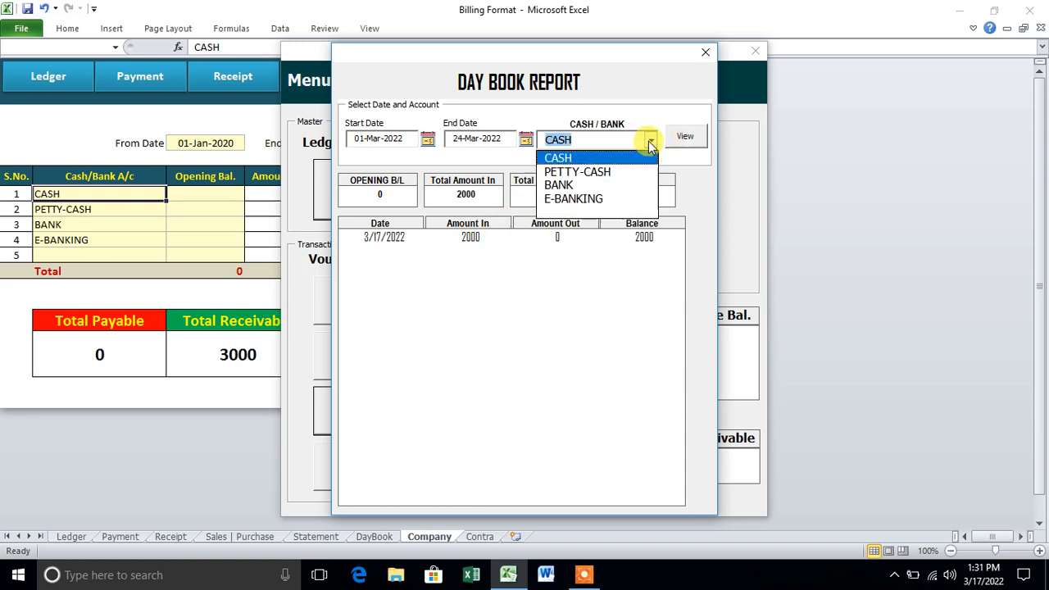
pyautogui.click(573, 198)
pyautogui.click(683, 136)
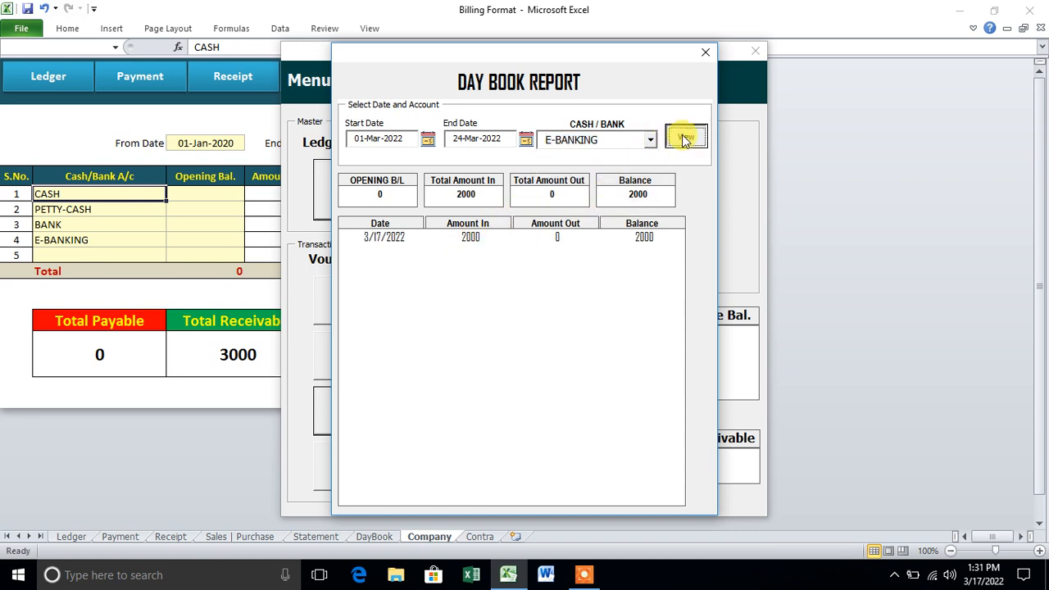
pyautogui.click(500, 238)
pyautogui.click(704, 52)
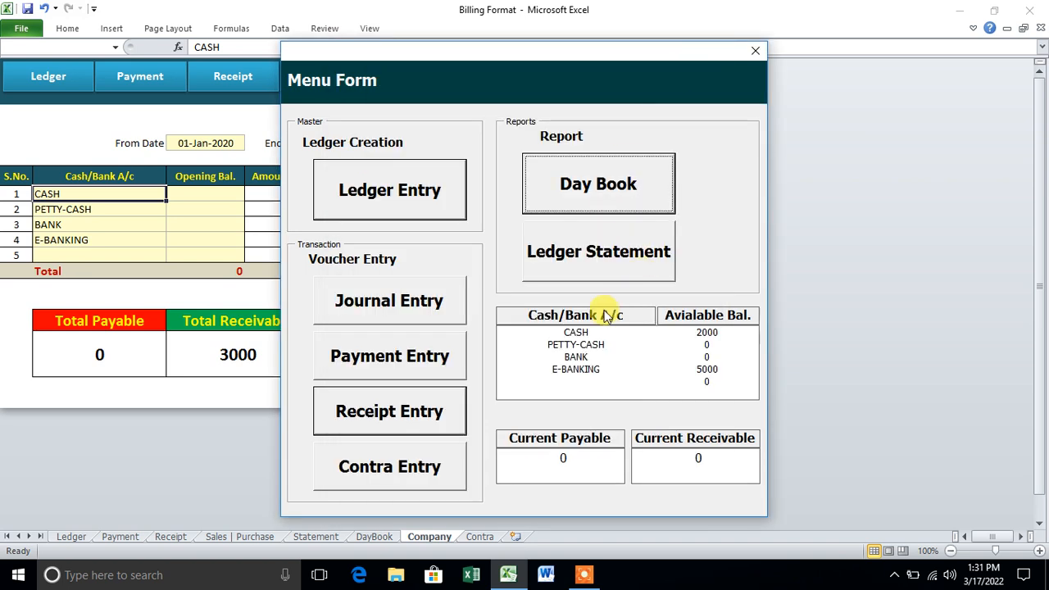
# - View ledger 1's statement for 01-Mar to 17-Mar-2022 and review its entries and totals
pyautogui.click(594, 253)
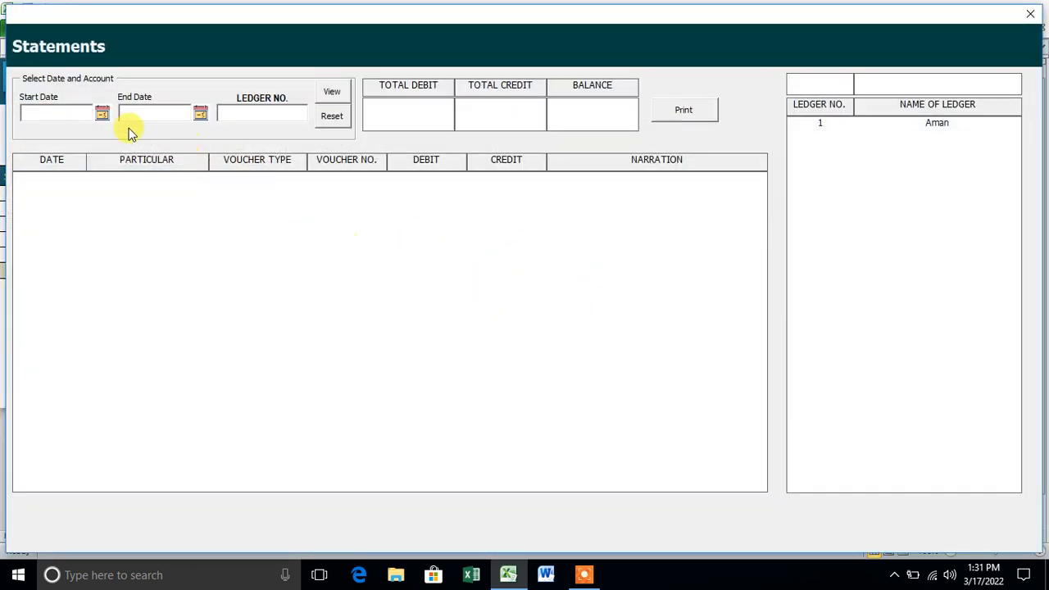
pyautogui.click(103, 115)
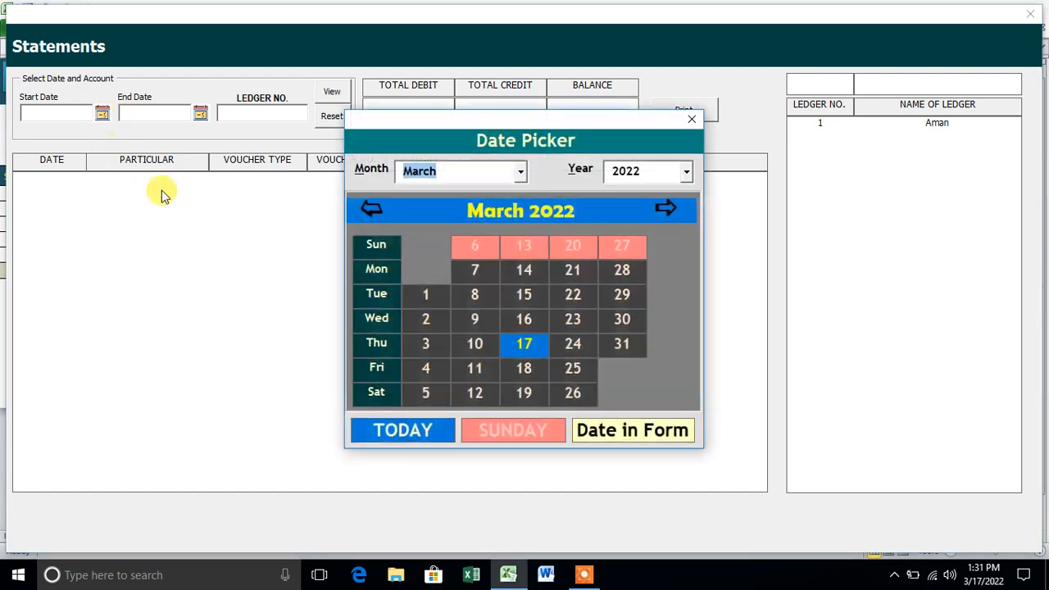
pyautogui.click(423, 297)
pyautogui.click(205, 113)
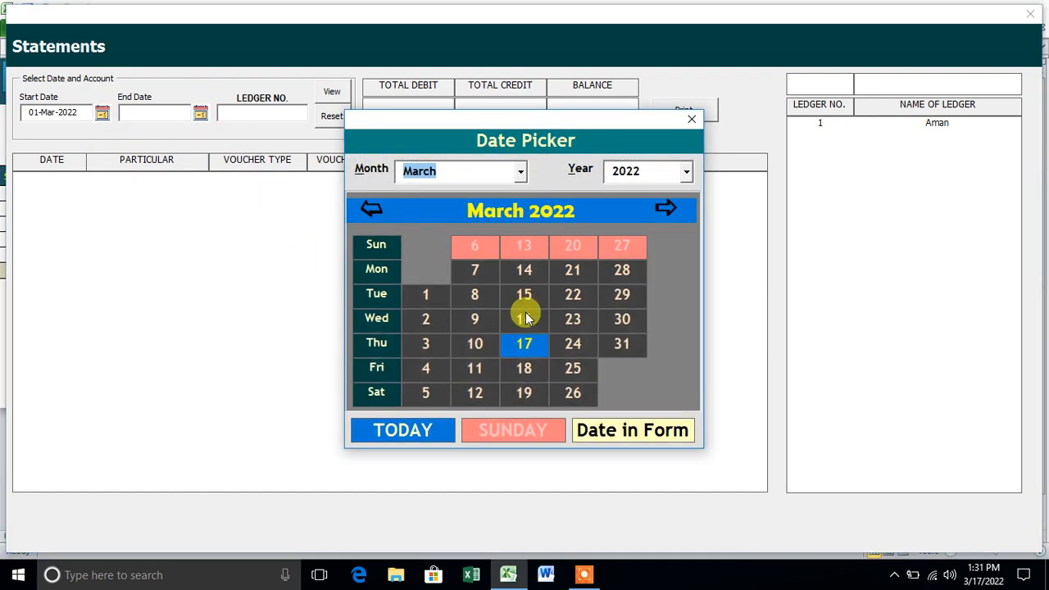
pyautogui.click(528, 344)
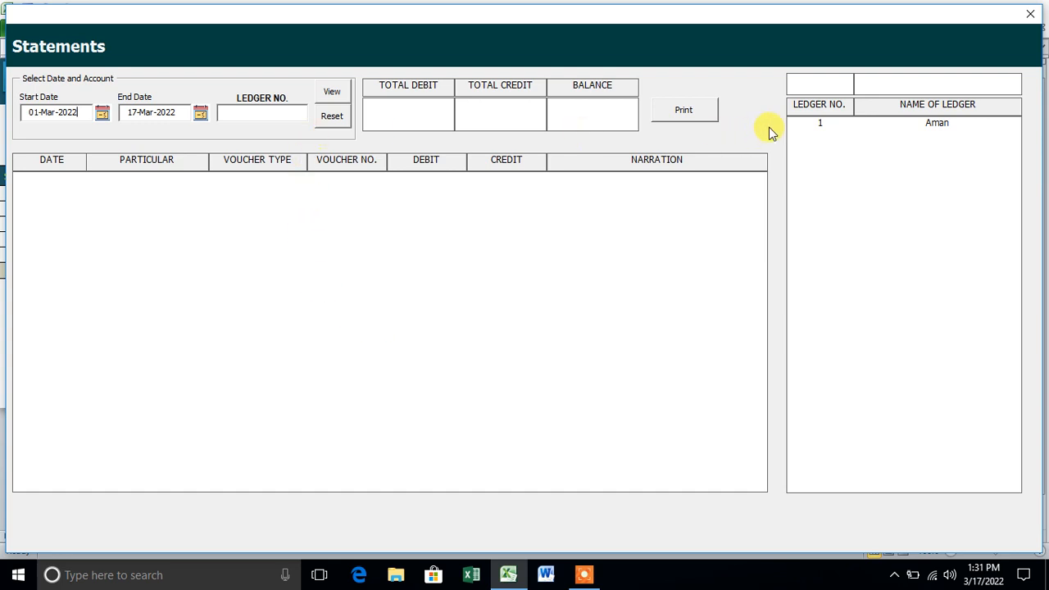
pyautogui.click(815, 125)
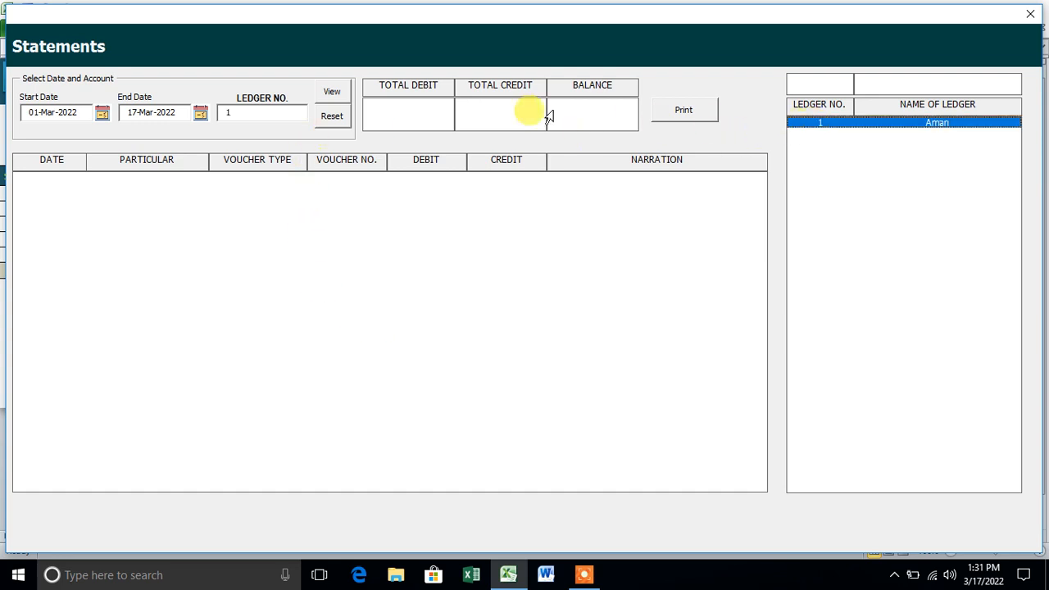
pyautogui.click(334, 92)
pyautogui.click(262, 180)
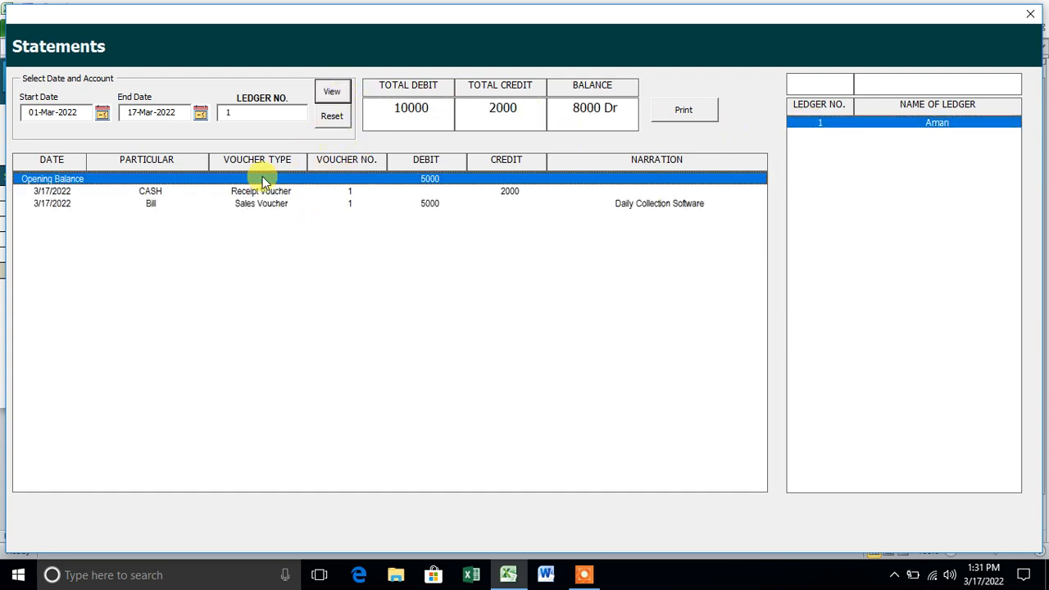
pyautogui.click(428, 191)
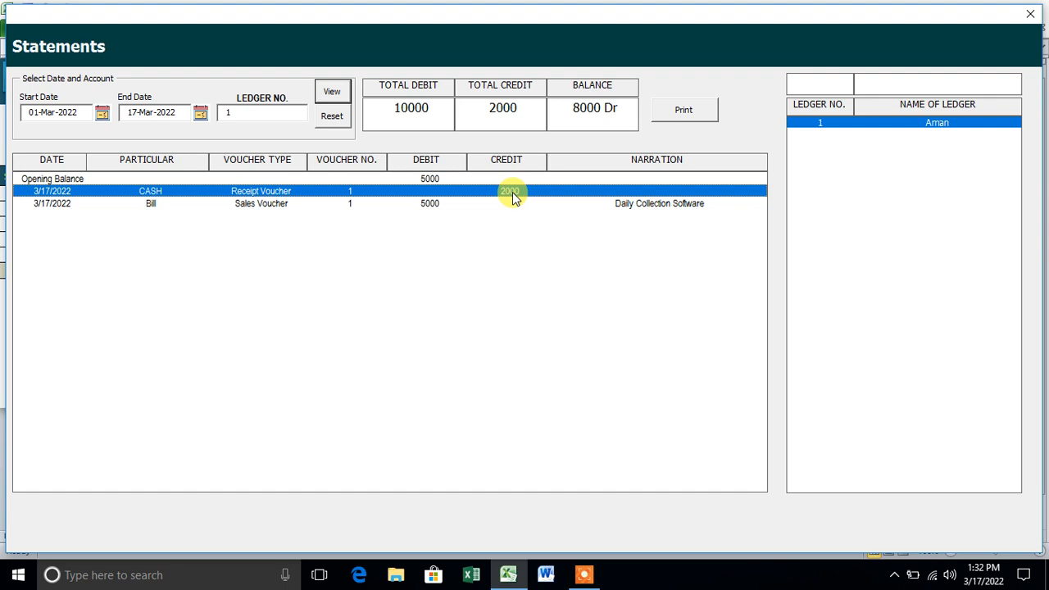
pyautogui.click(461, 204)
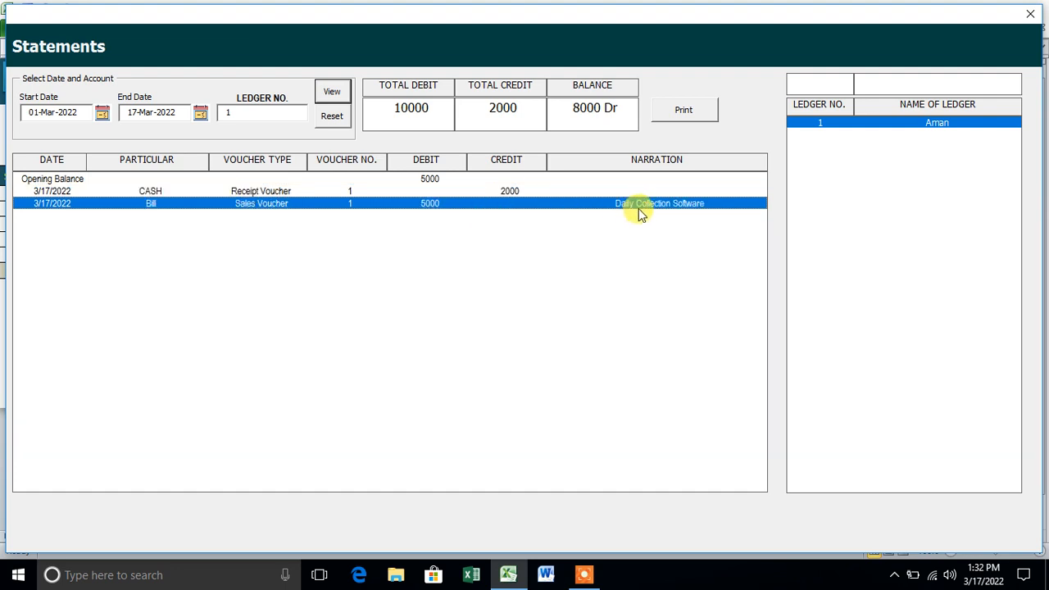
pyautogui.moveTo(434, 110); pyautogui.dragTo(368, 108)
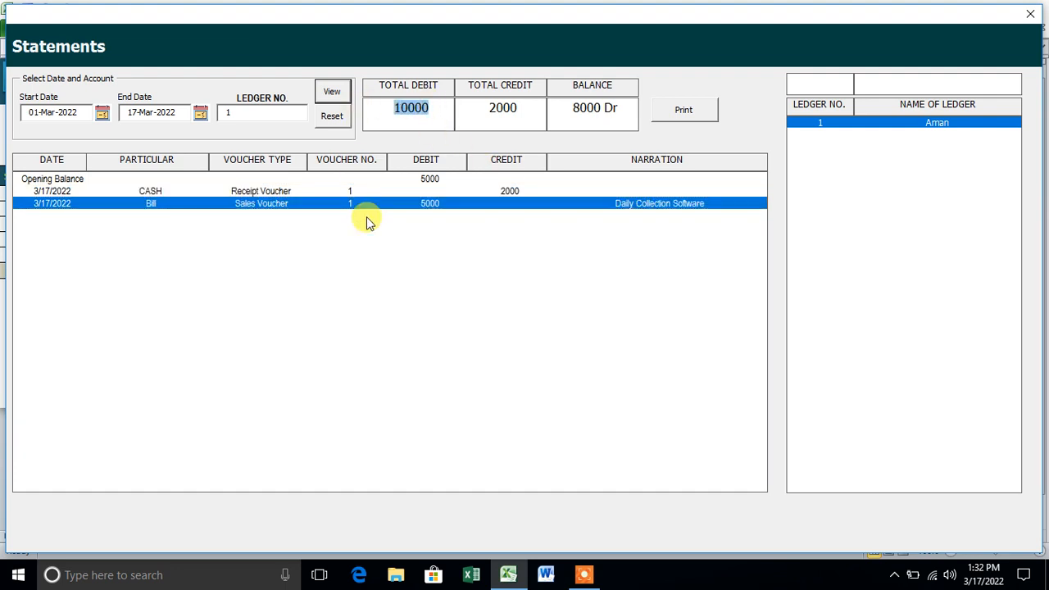
pyautogui.moveTo(523, 110); pyautogui.dragTo(445, 110)
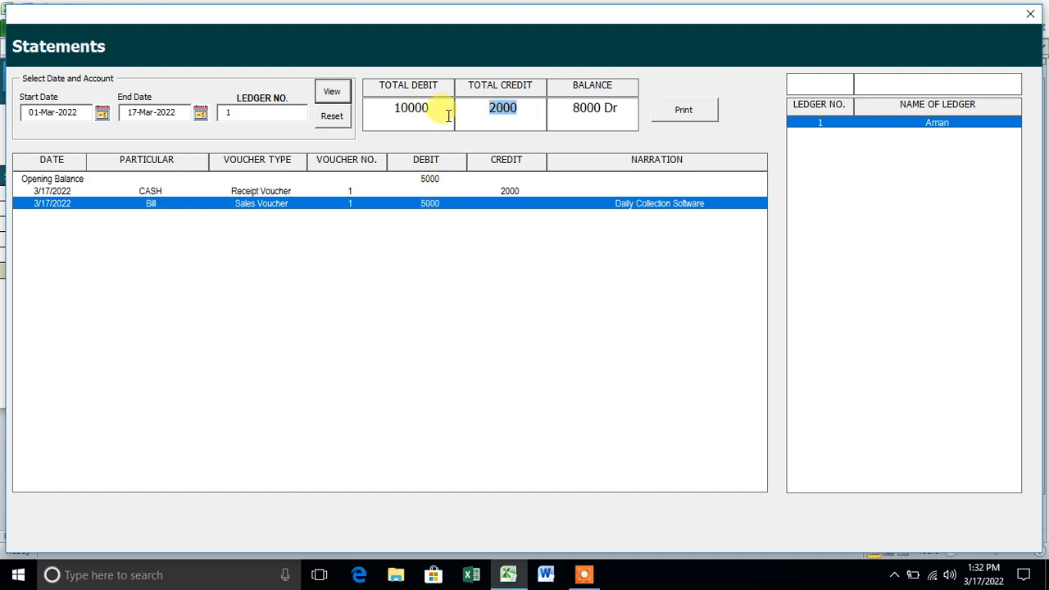
pyautogui.moveTo(626, 107); pyautogui.dragTo(565, 108)
pyautogui.click(610, 121)
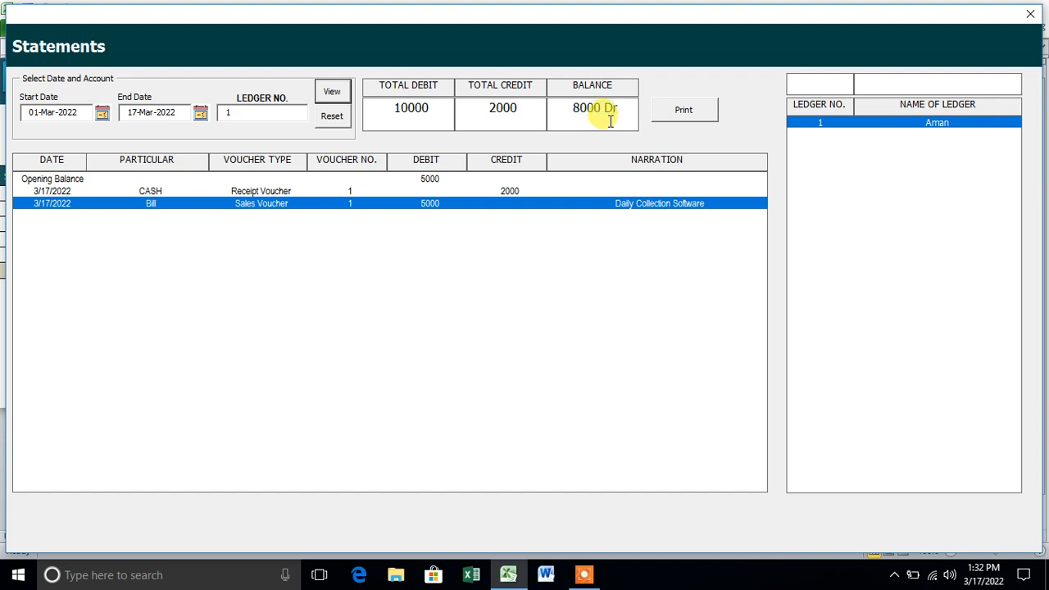
# - Extend the statement to 18-Mar-2022, checking the E-BANKING receipt and 3000 Dr balance
pyautogui.click(201, 112)
pyautogui.click(525, 367)
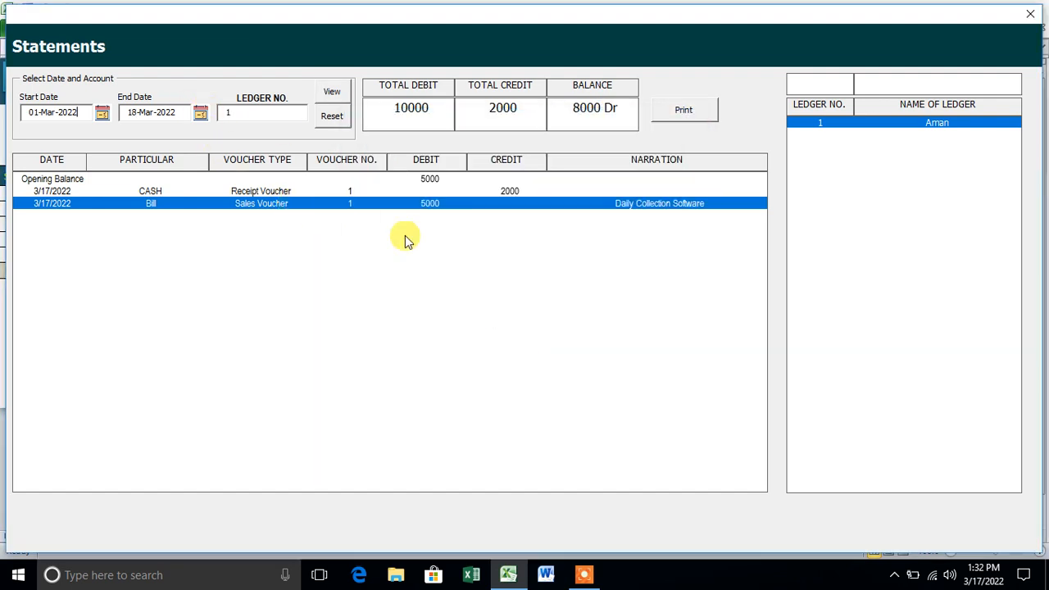
pyautogui.click(333, 97)
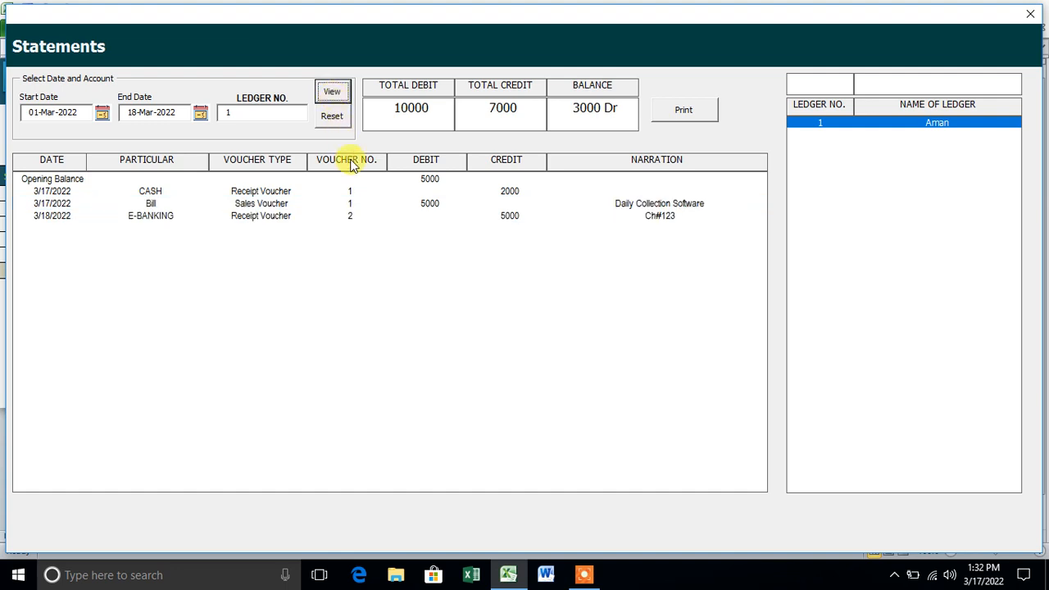
pyautogui.click(414, 216)
pyautogui.click(431, 204)
pyautogui.click(432, 216)
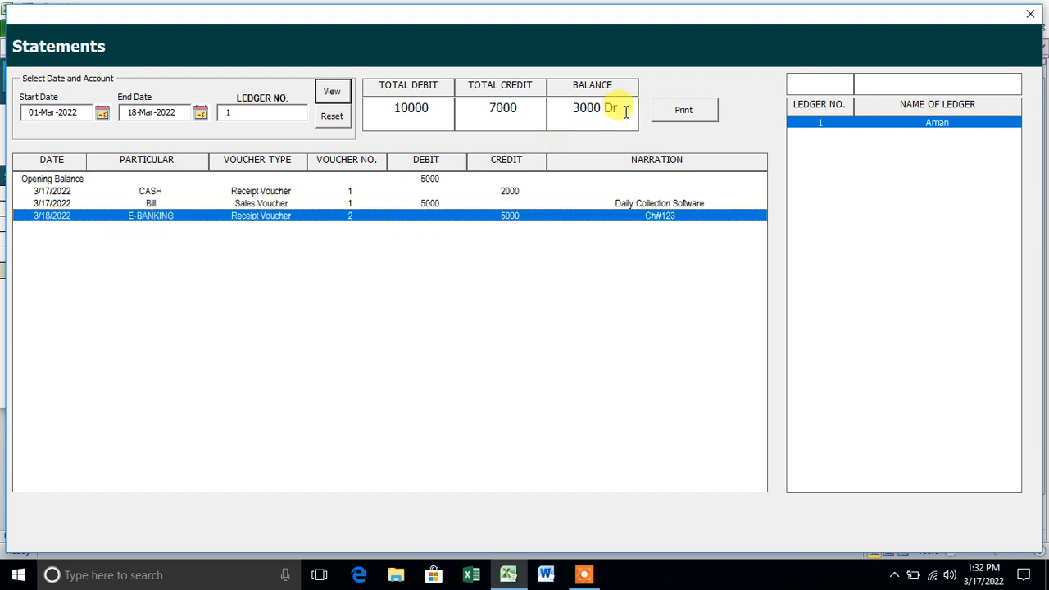
pyautogui.moveTo(623, 110); pyautogui.dragTo(546, 109)
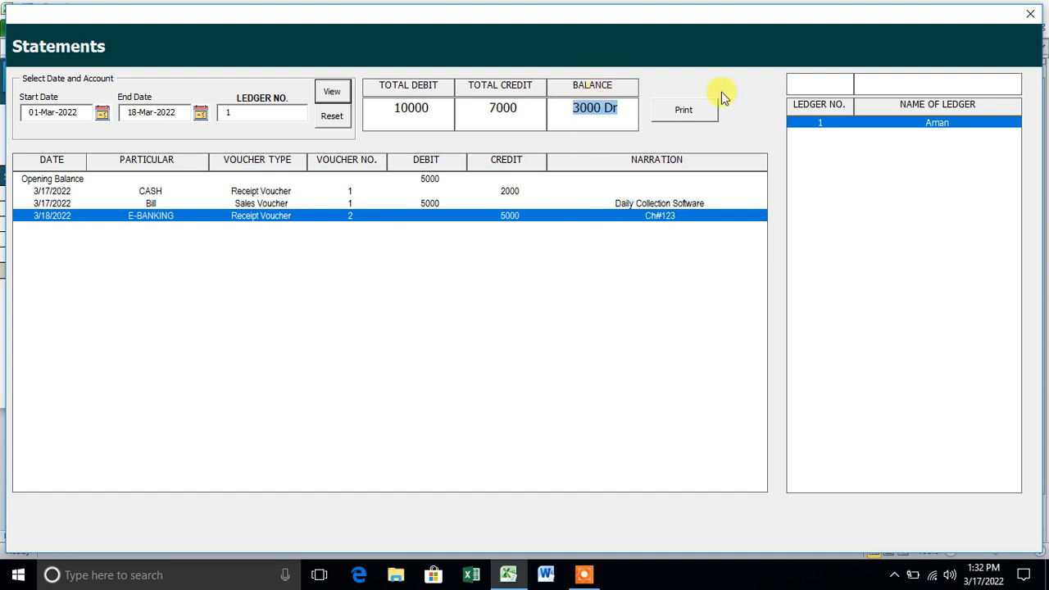
pyautogui.click(1030, 14)
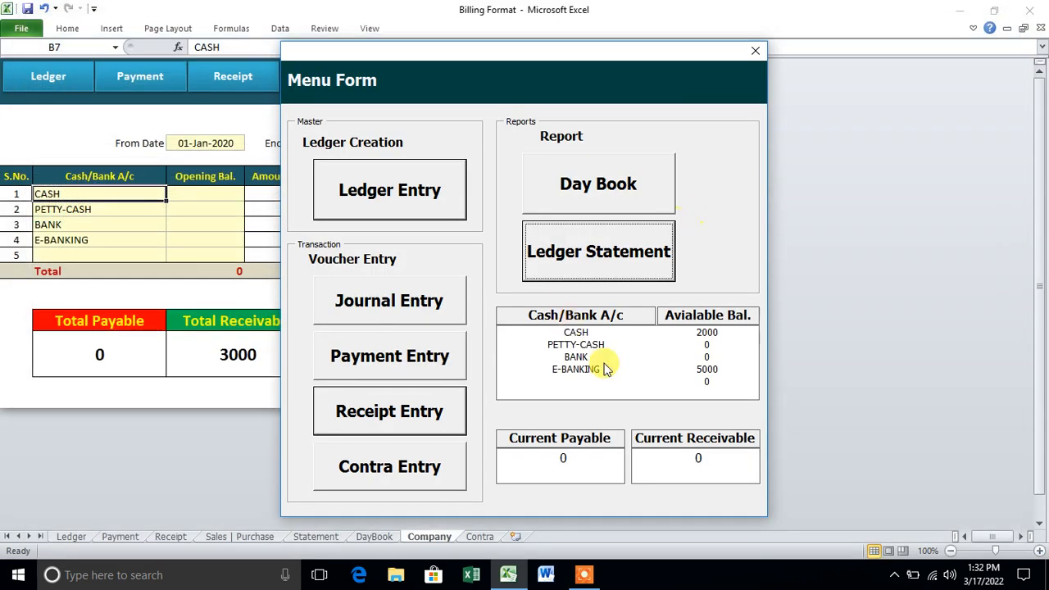
# - Create ledger 2 with the customer's name and a 500 opening credit balance
pyautogui.click(433, 211)
pyautogui.write('R')
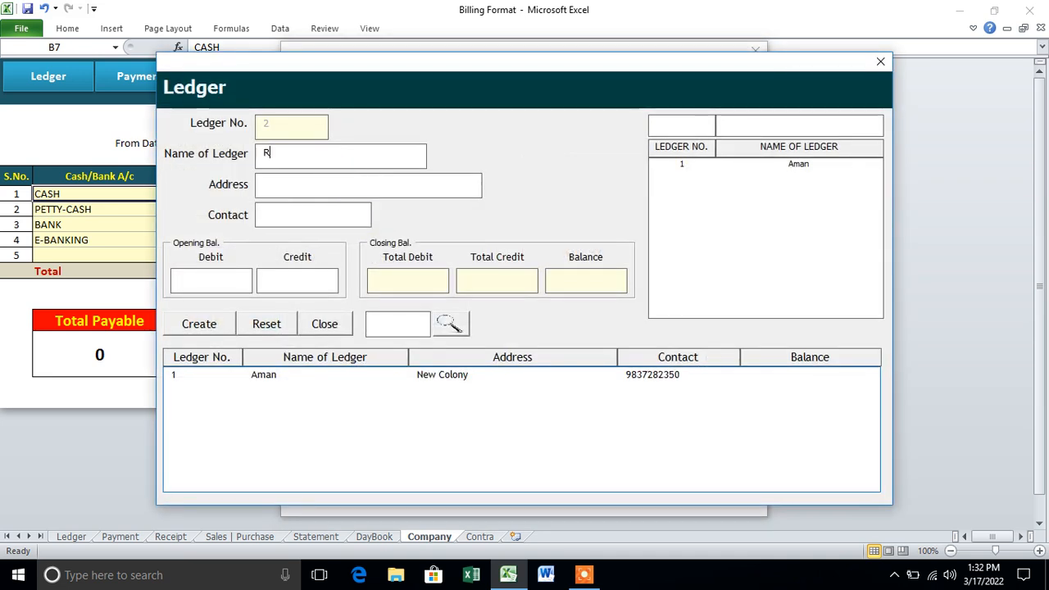
pyautogui.write('aman')
pyautogui.click(307, 280)
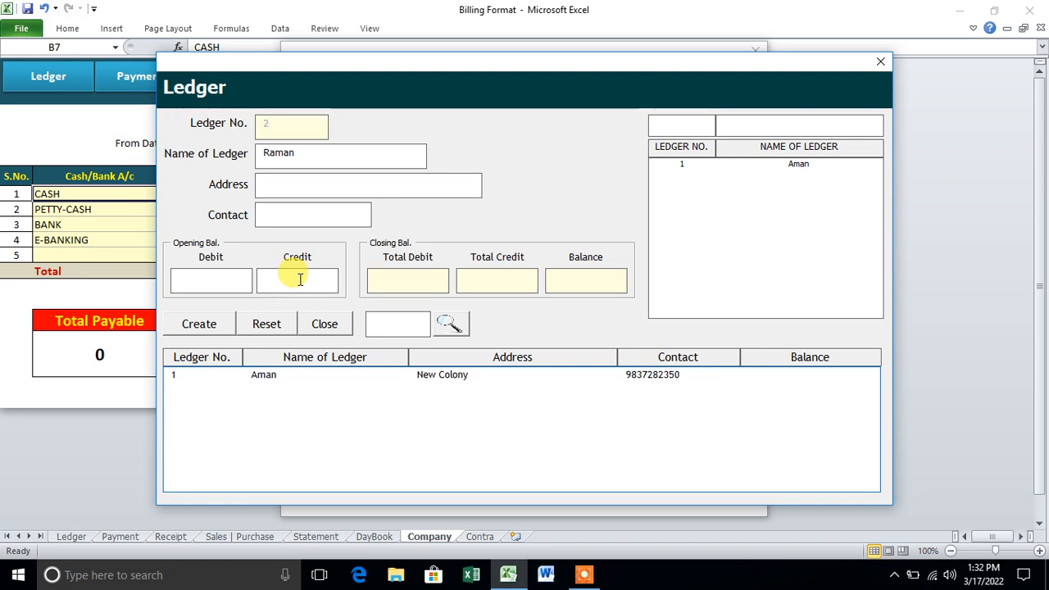
pyautogui.write('500')
pyautogui.click(201, 323)
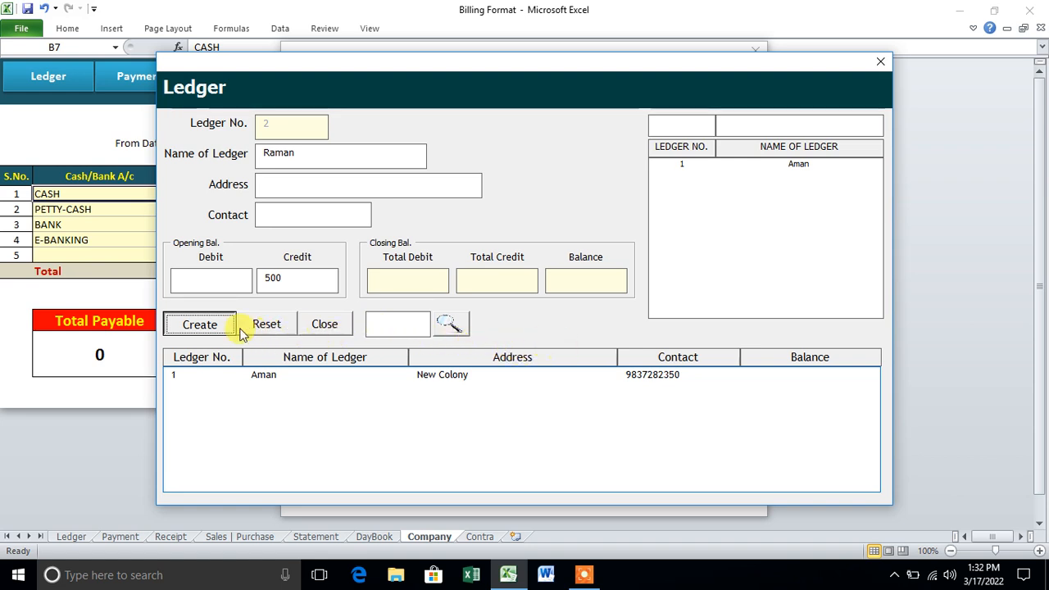
pyautogui.click(203, 325)
pyautogui.click(539, 333)
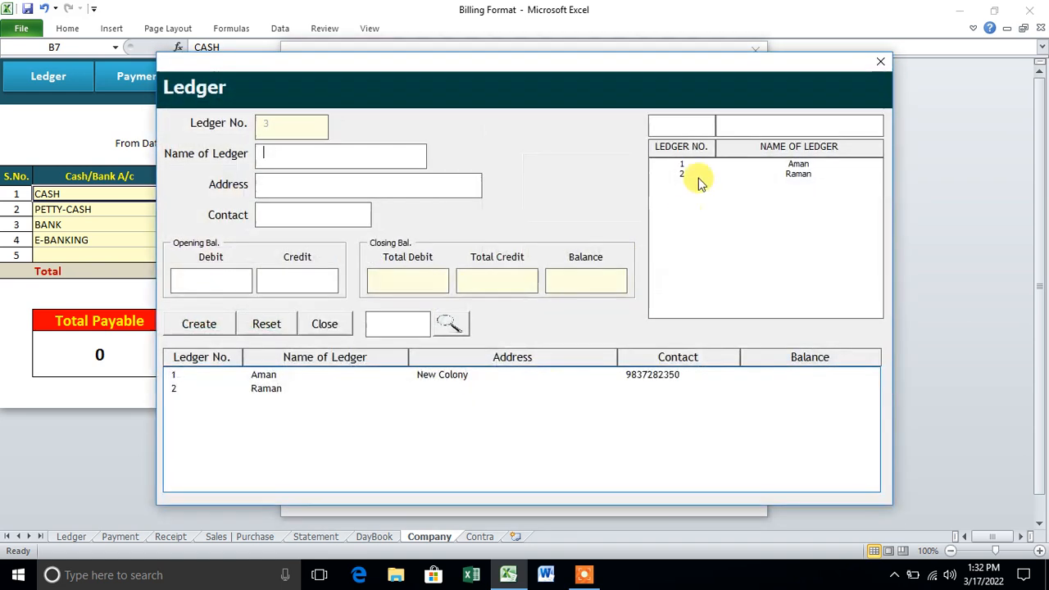
pyautogui.click(879, 64)
pyautogui.click(435, 300)
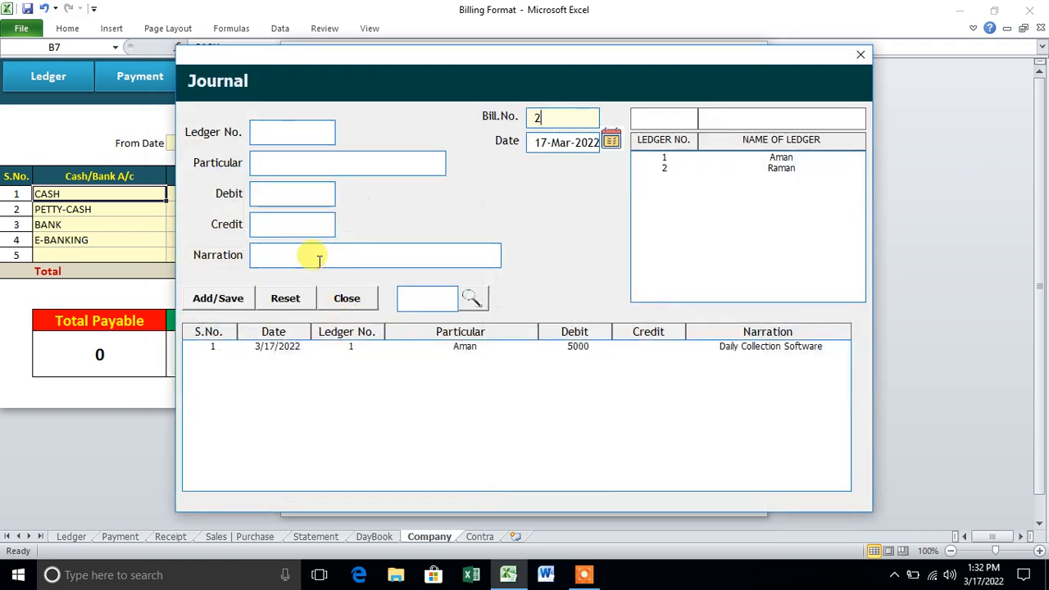
# - Save a 15000 credit journal entry for ledger 2 narrated 'School Management Software'
pyautogui.click(692, 173)
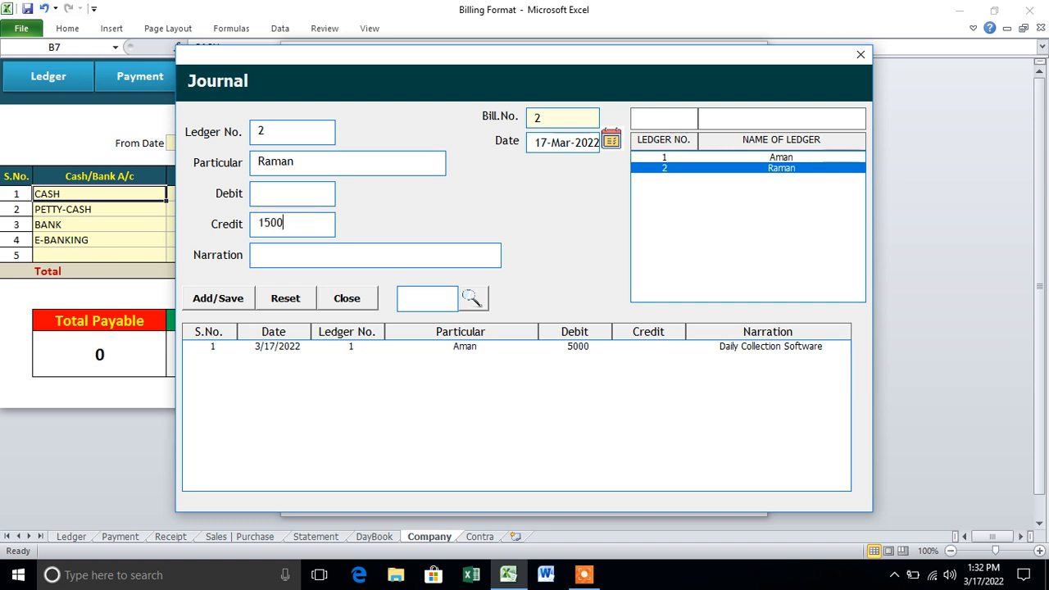
pyautogui.click(270, 256)
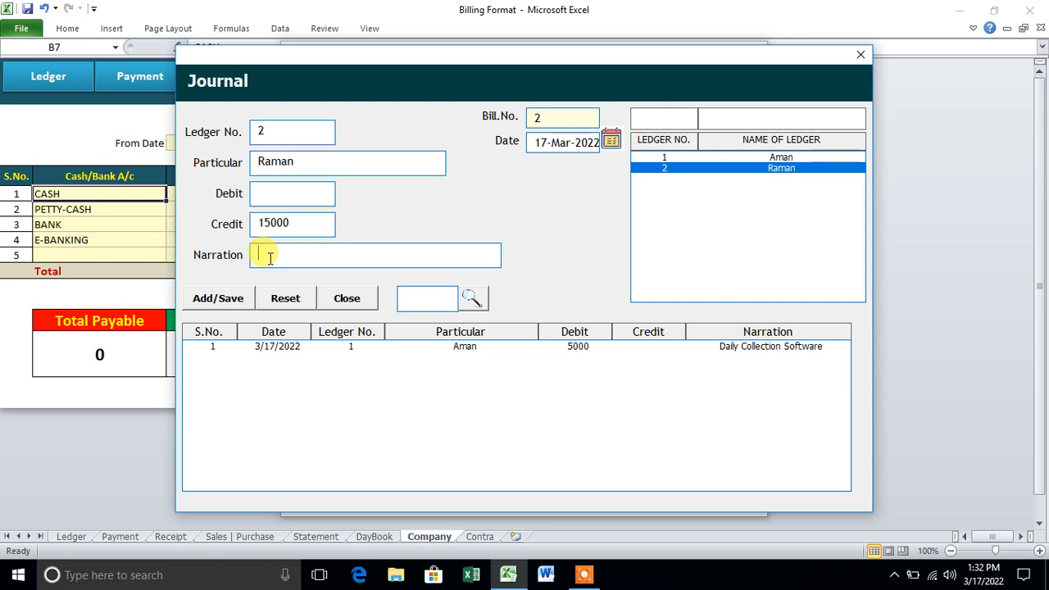
pyautogui.write('School')
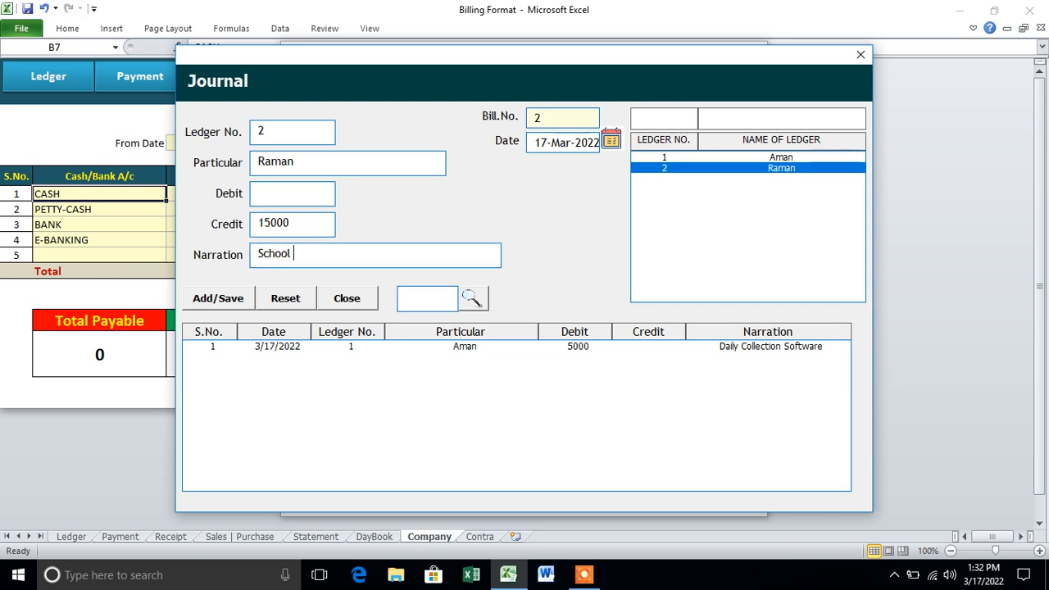
pyautogui.write(' Management Software')
pyautogui.click(223, 300)
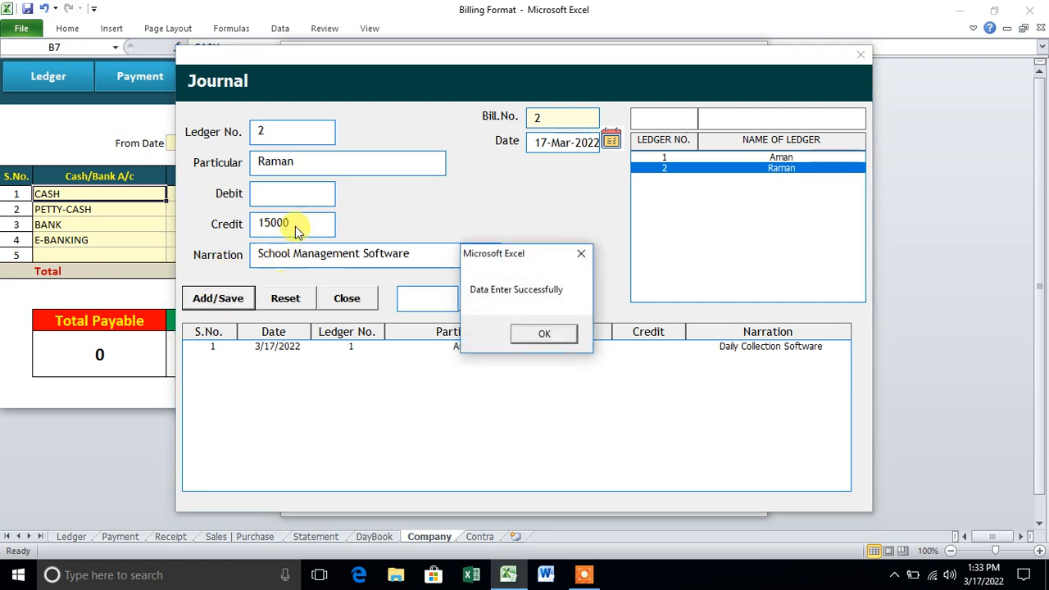
pyautogui.click(554, 335)
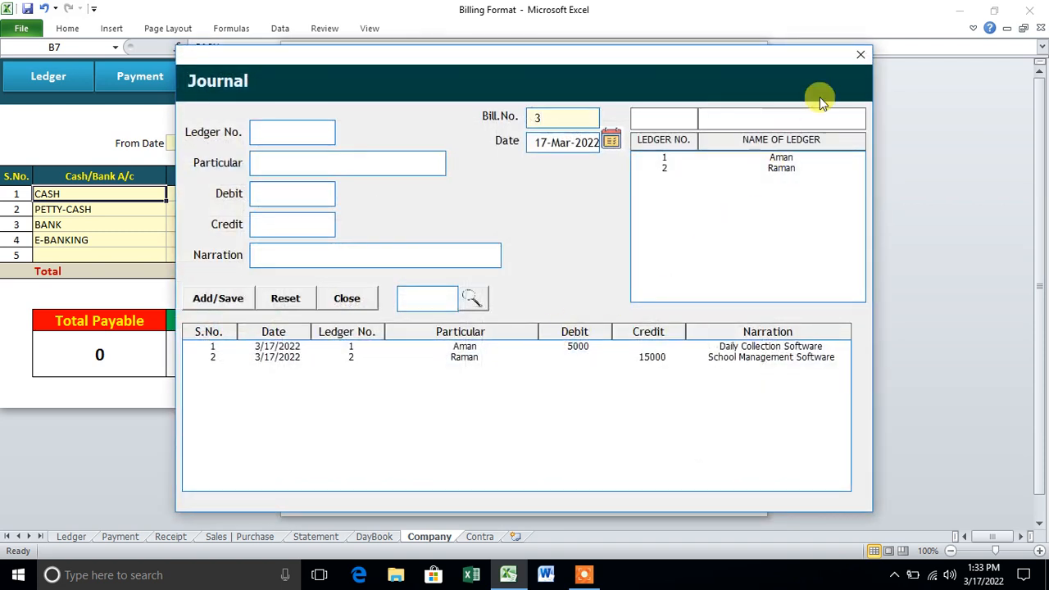
pyautogui.click(859, 56)
pyautogui.click(405, 367)
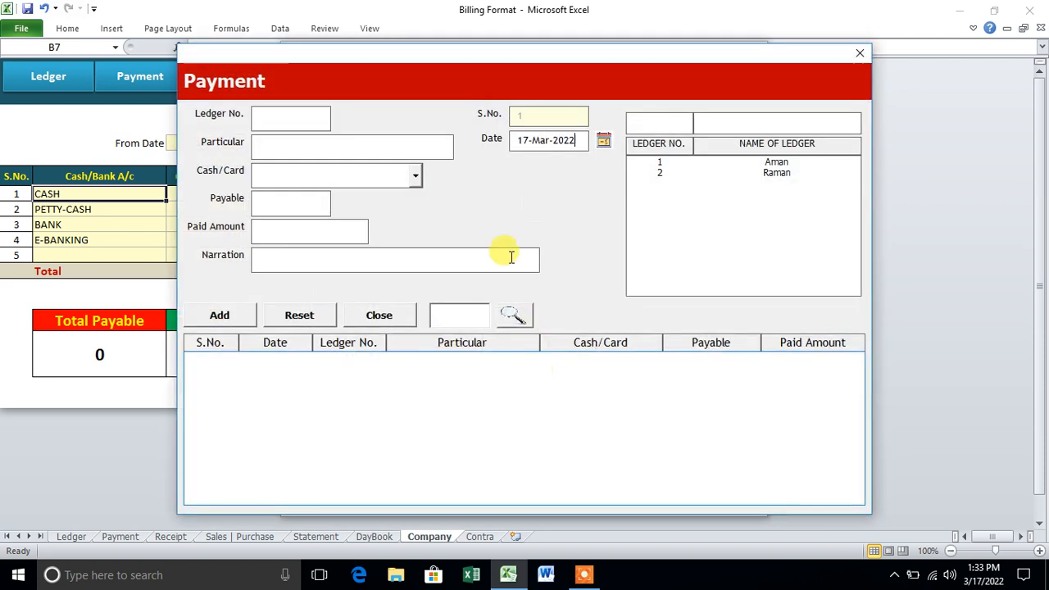
# - Pay ledger 2 10000 in CASH and close the Payment form
pyautogui.click(664, 172)
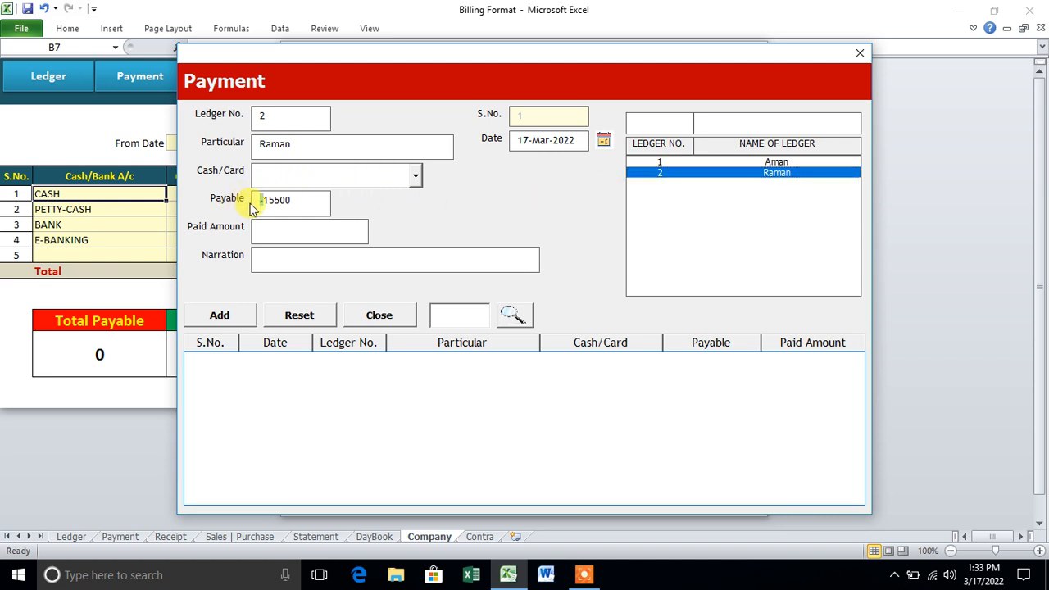
pyautogui.click(416, 176)
pyautogui.click(402, 195)
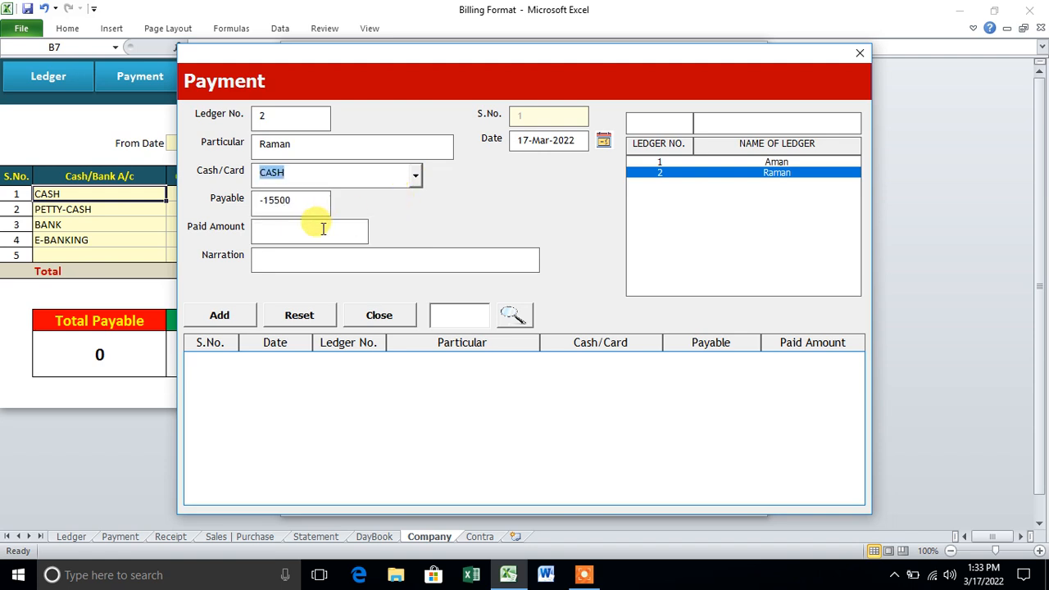
pyautogui.write('10000')
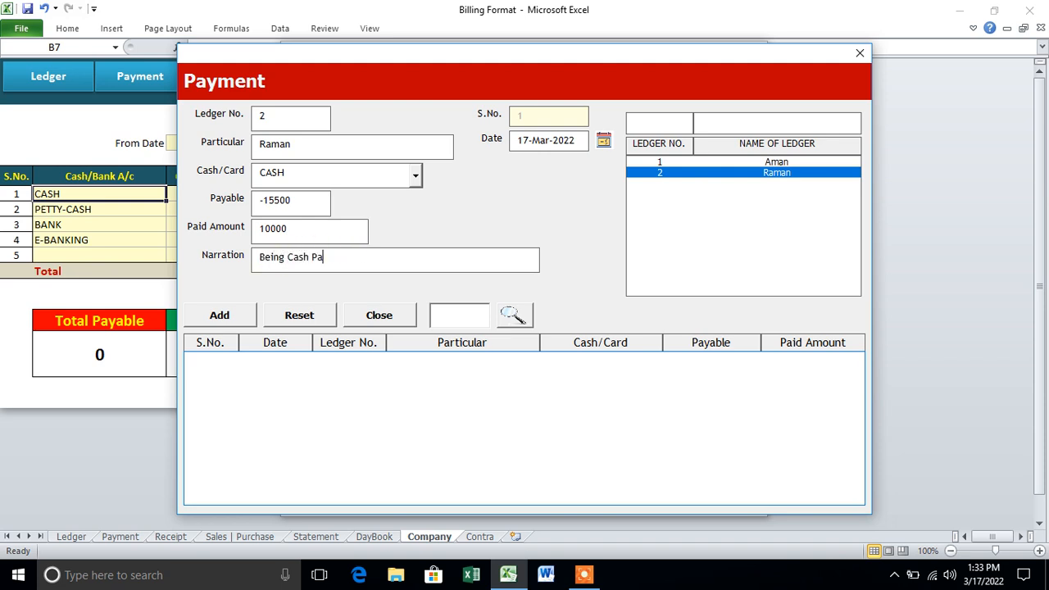
pyautogui.click(222, 316)
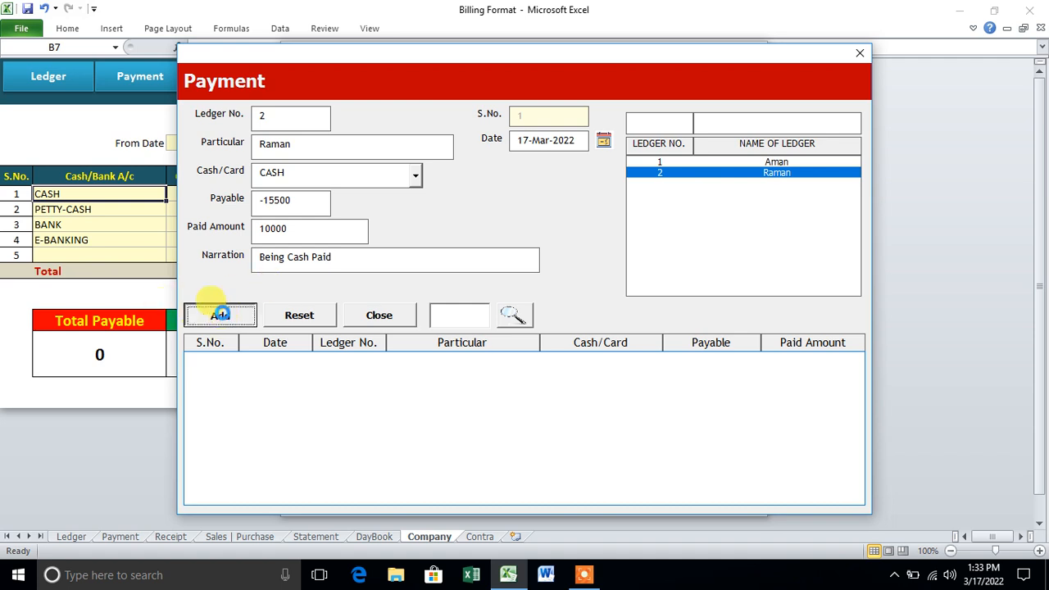
pyautogui.click(529, 331)
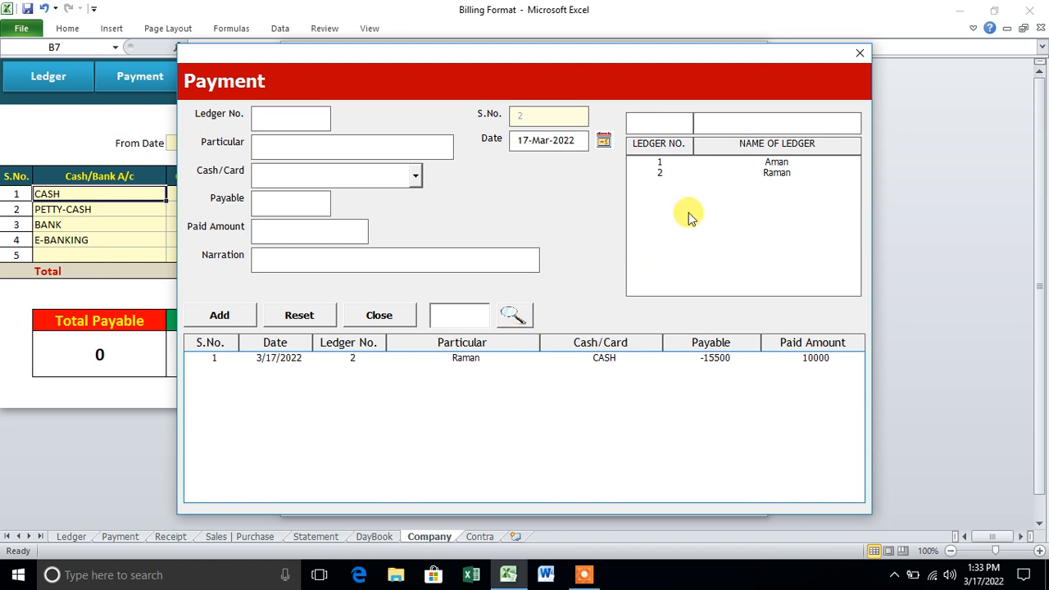
pyautogui.click(698, 173)
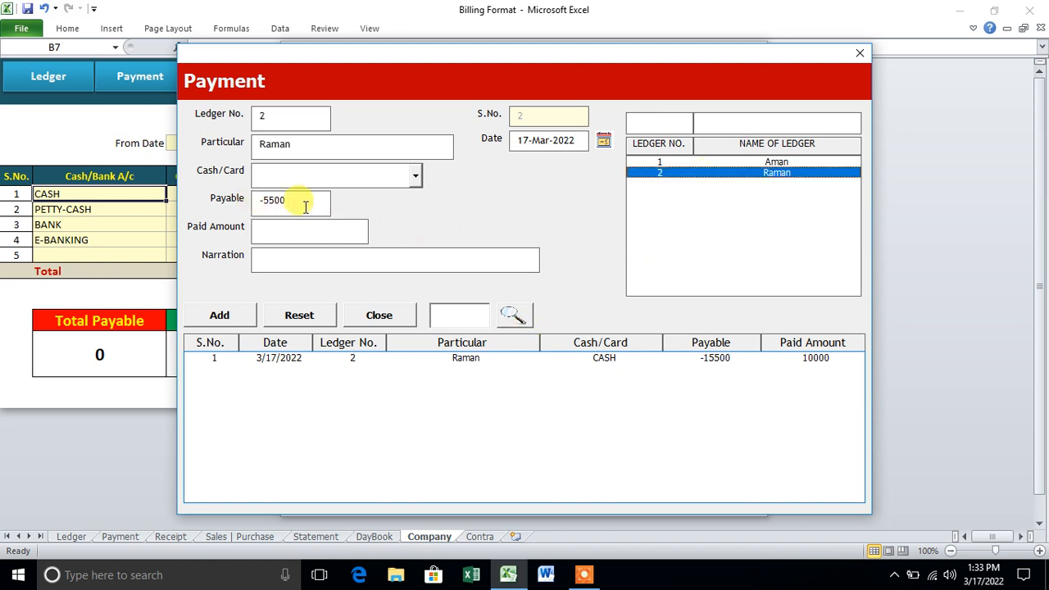
pyautogui.click(859, 54)
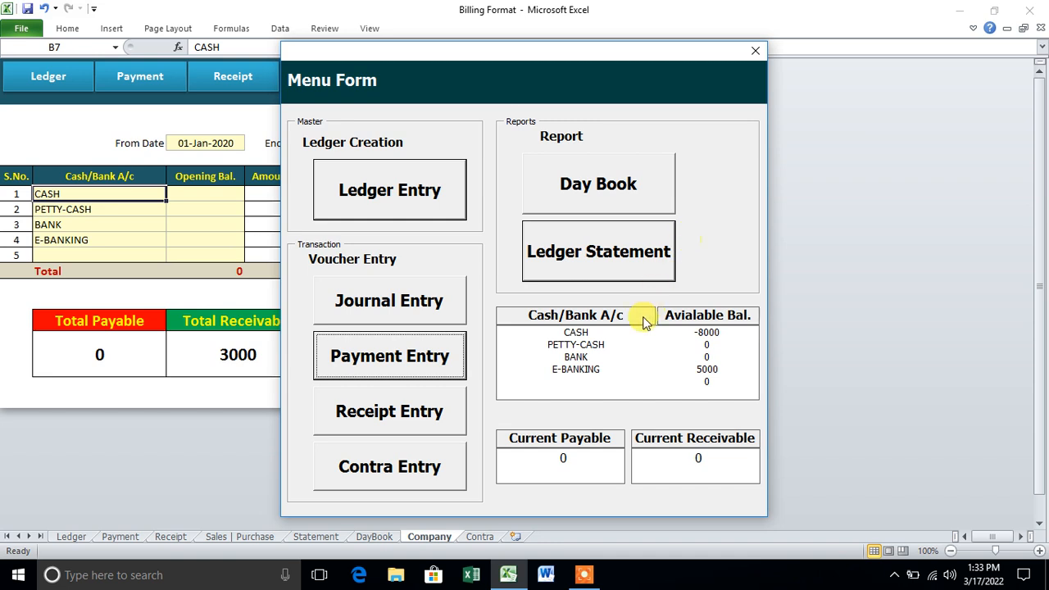
# - View ledger 2's statement for 01-Mar to 31-Mar-2022, reviewing its opening, payment and purchase rows
pyautogui.click(604, 258)
pyautogui.click(835, 134)
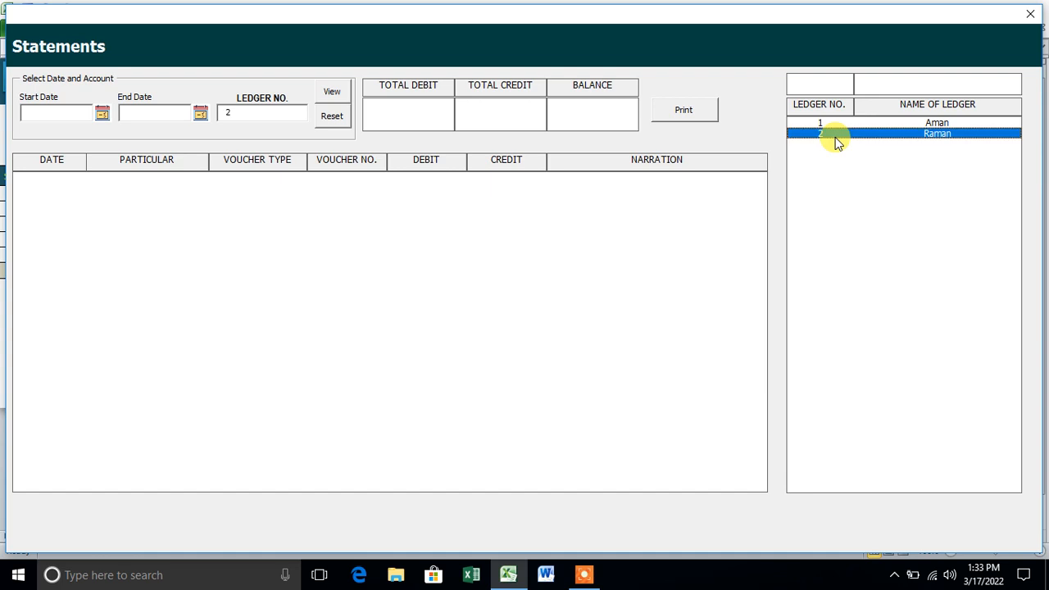
pyautogui.click(102, 113)
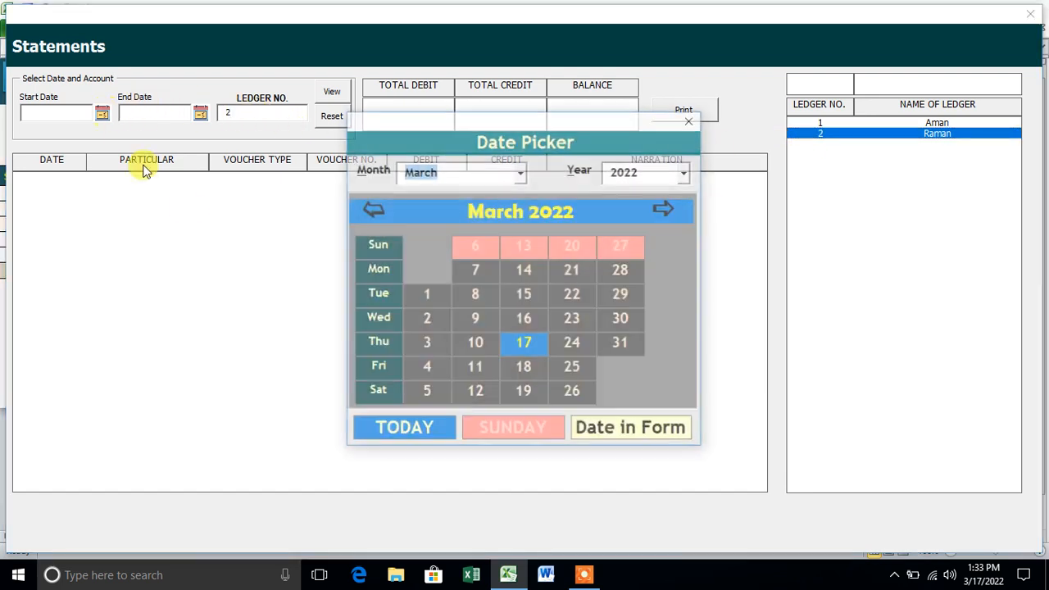
pyautogui.click(426, 294)
pyautogui.click(200, 113)
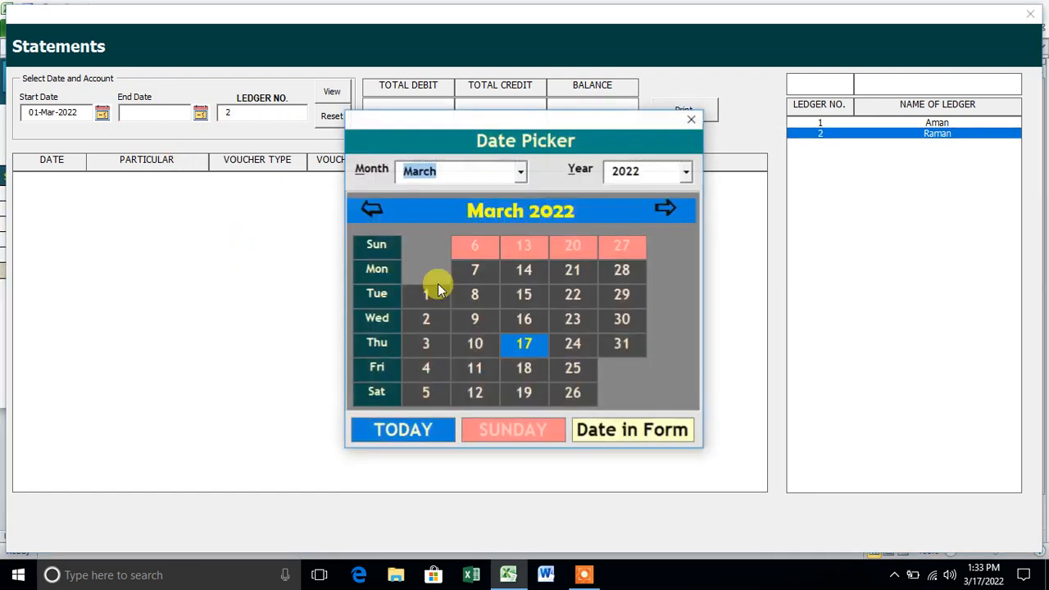
pyautogui.click(621, 343)
pyautogui.click(332, 93)
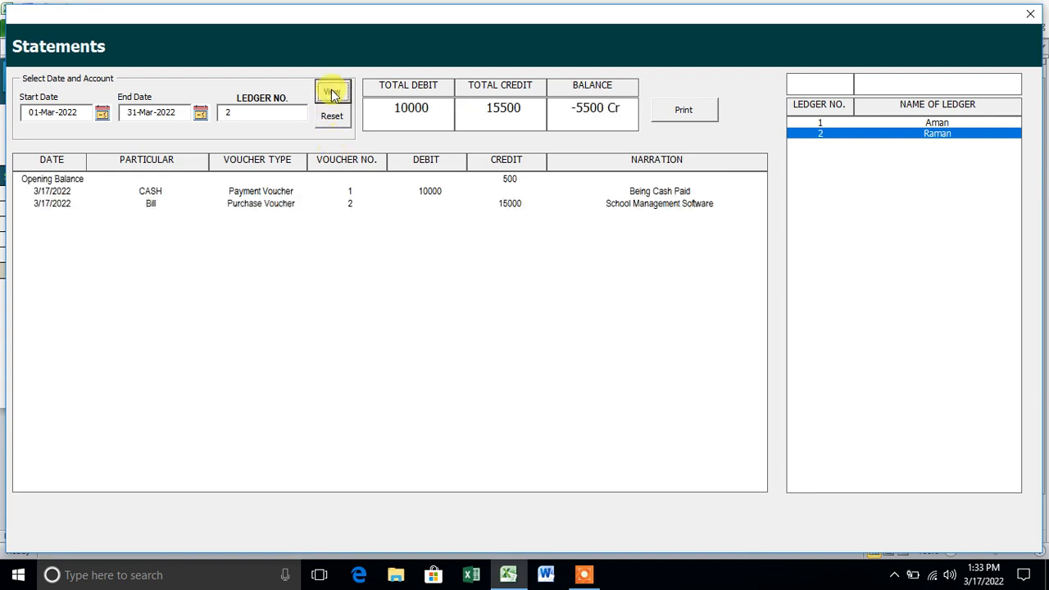
pyautogui.click(393, 191)
pyautogui.click(396, 180)
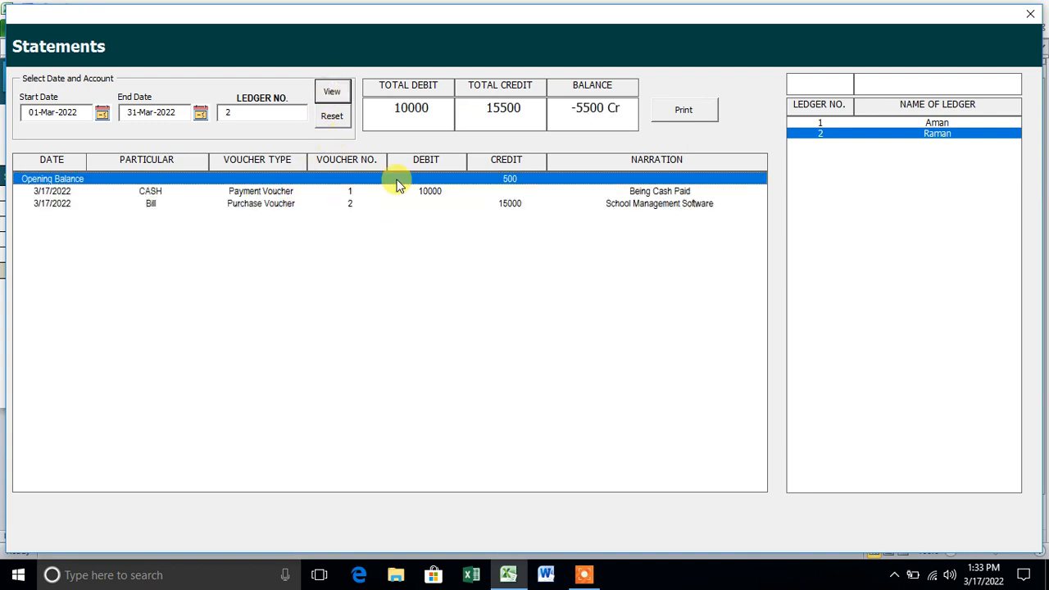
pyautogui.click(511, 192)
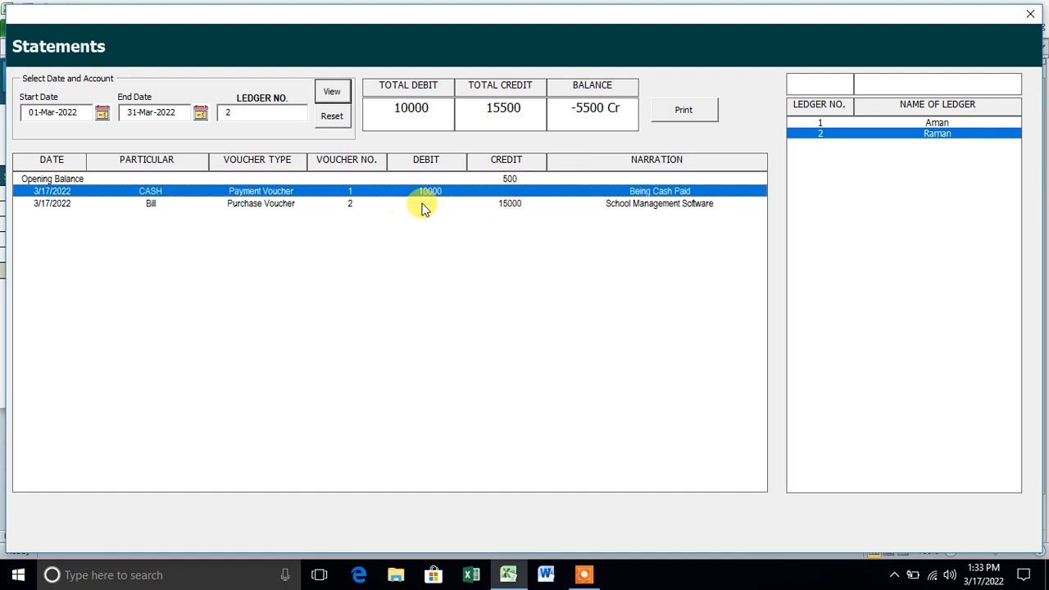
pyautogui.click(350, 204)
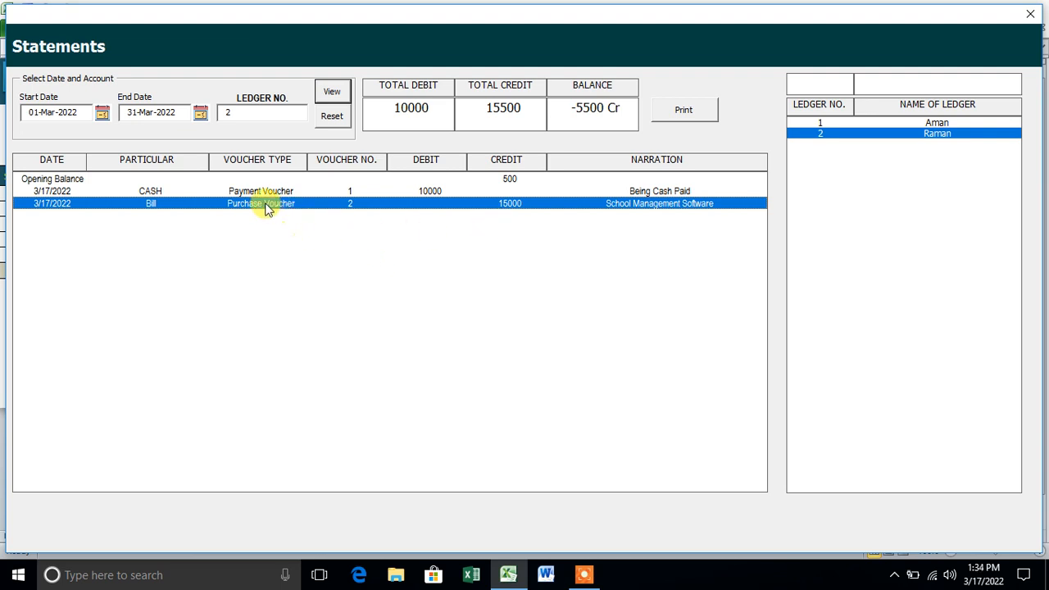
pyautogui.click(1030, 18)
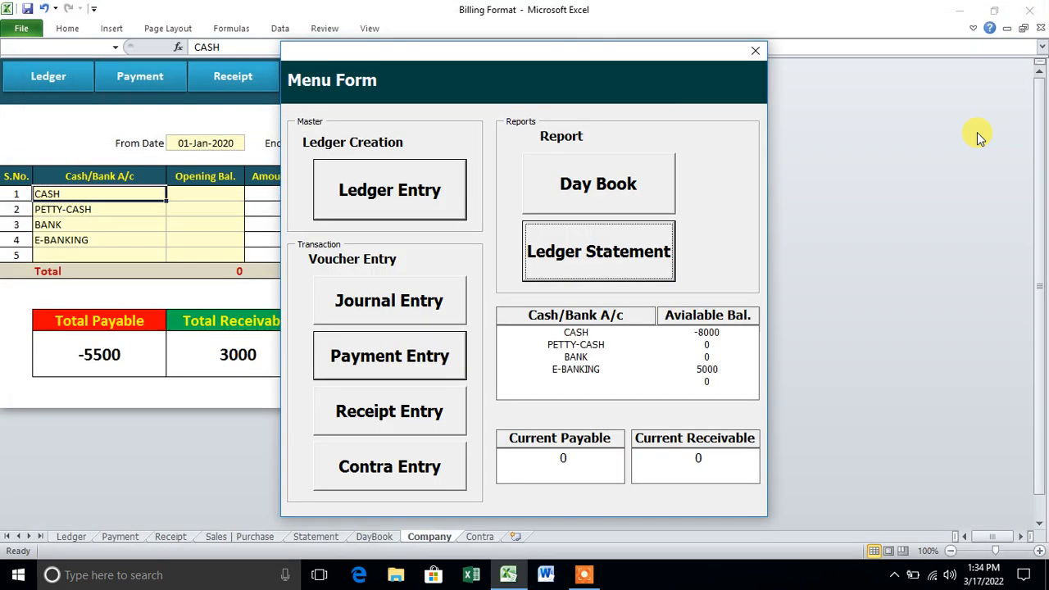
# - Close the menu form and inspect the Statement sheet's date, ledger and transaction cells
pyautogui.click(755, 51)
pyautogui.click(565, 185)
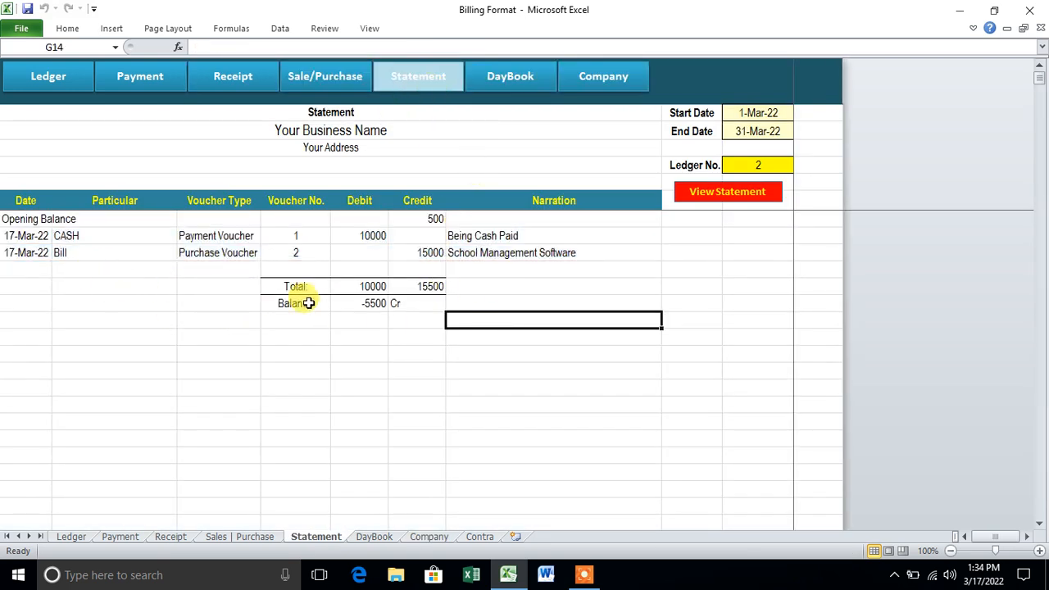
pyautogui.click(769, 112)
pyautogui.click(771, 129)
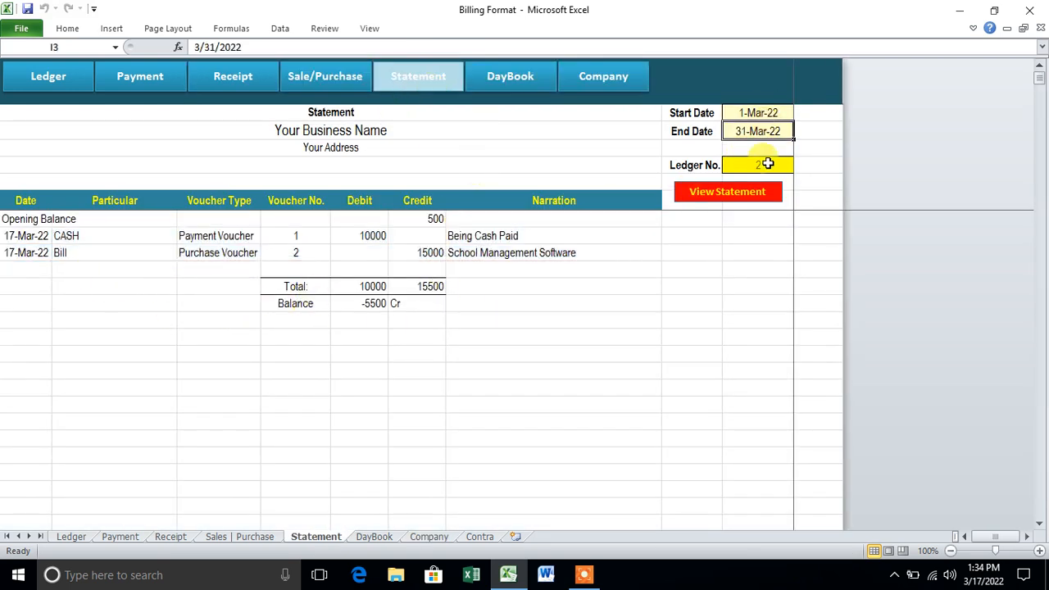
pyautogui.click(760, 164)
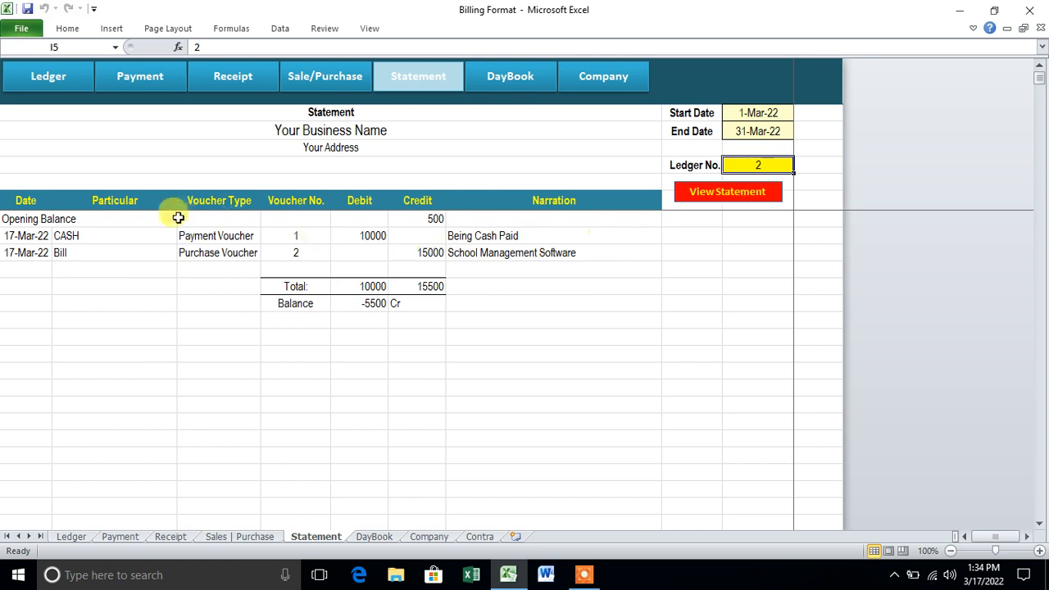
pyautogui.moveTo(36, 218); pyautogui.dragTo(583, 417)
pyautogui.click(509, 352)
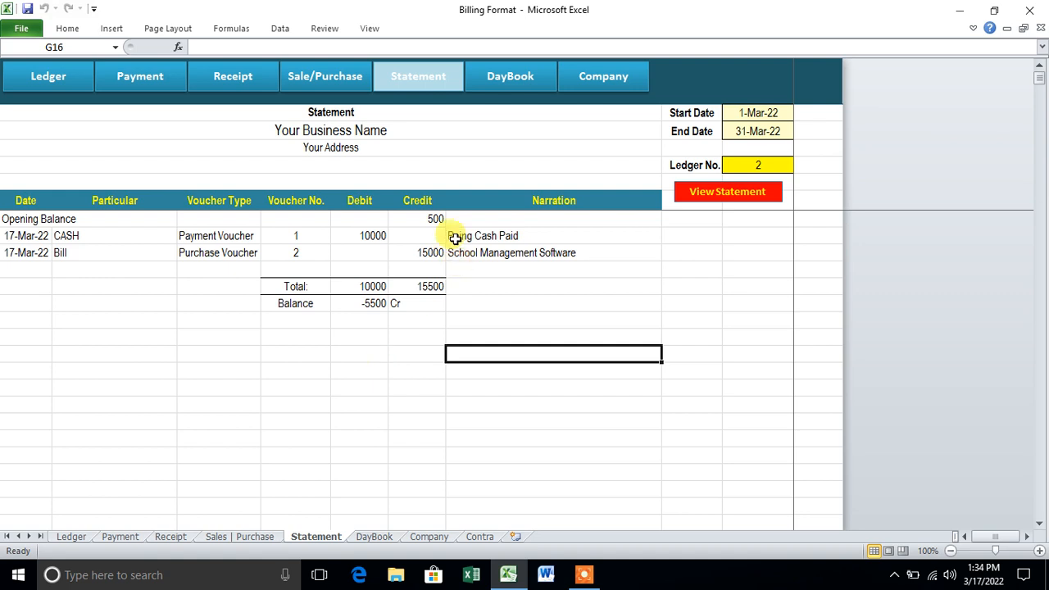
# - Browse the Ledger, Payment, Receipt, Sales | Purchase, Statement and DayBook sheets
pyautogui.click(76, 91)
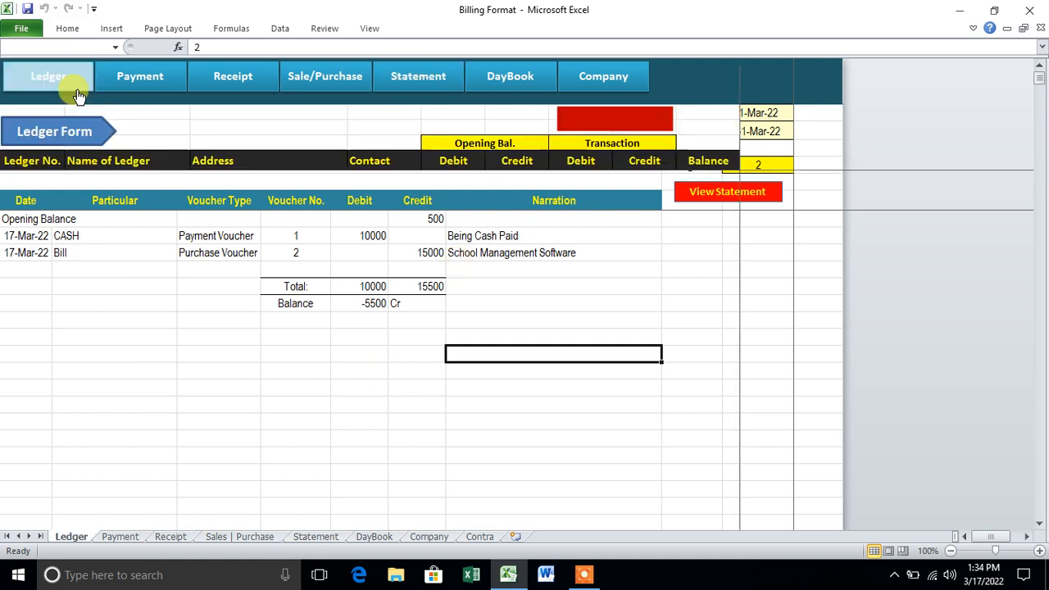
pyautogui.click(304, 297)
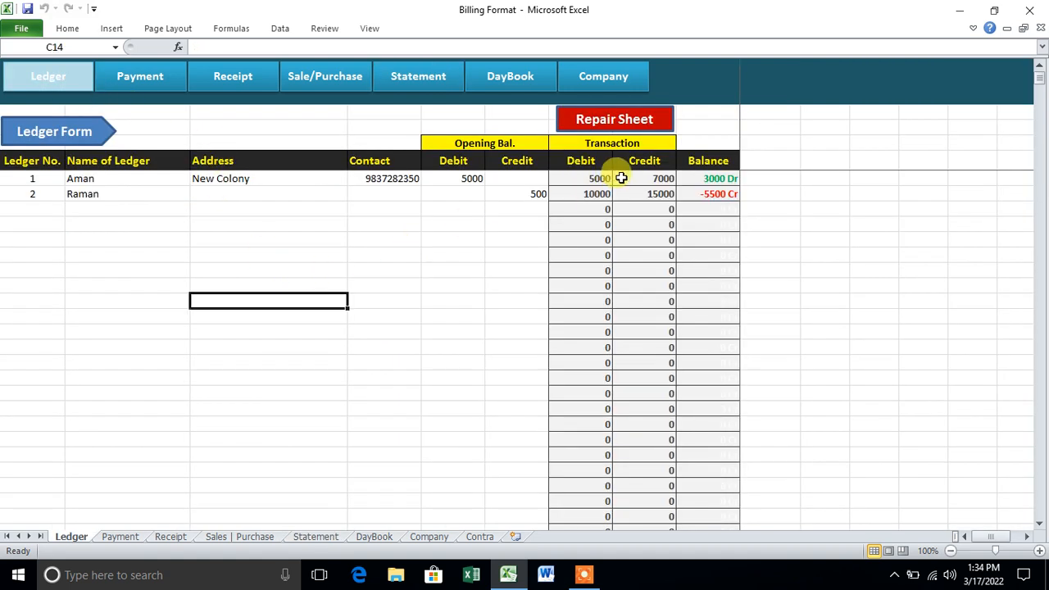
pyautogui.click(160, 88)
pyautogui.click(246, 86)
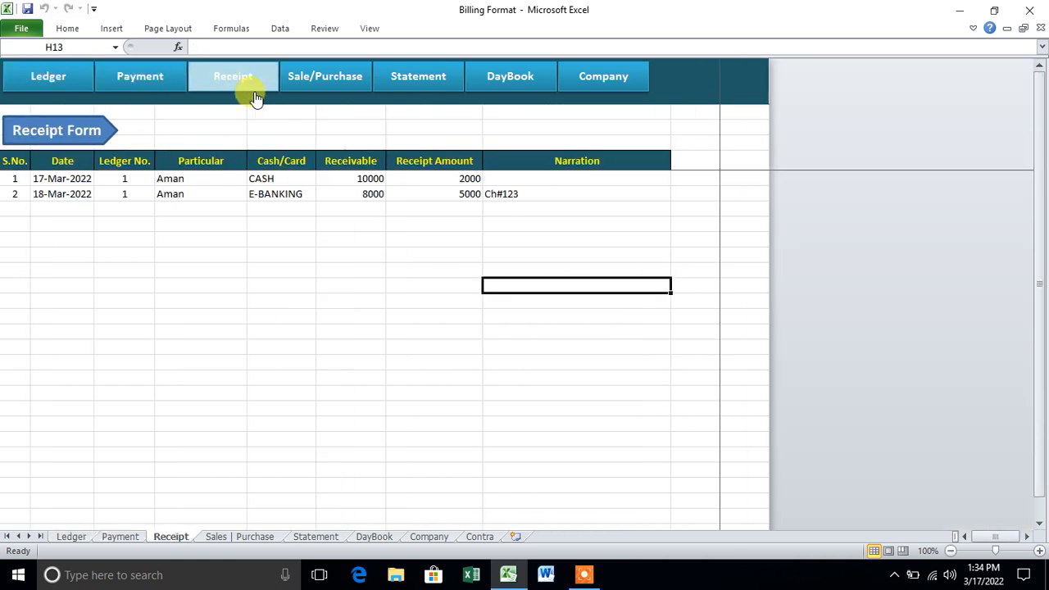
pyautogui.click(333, 83)
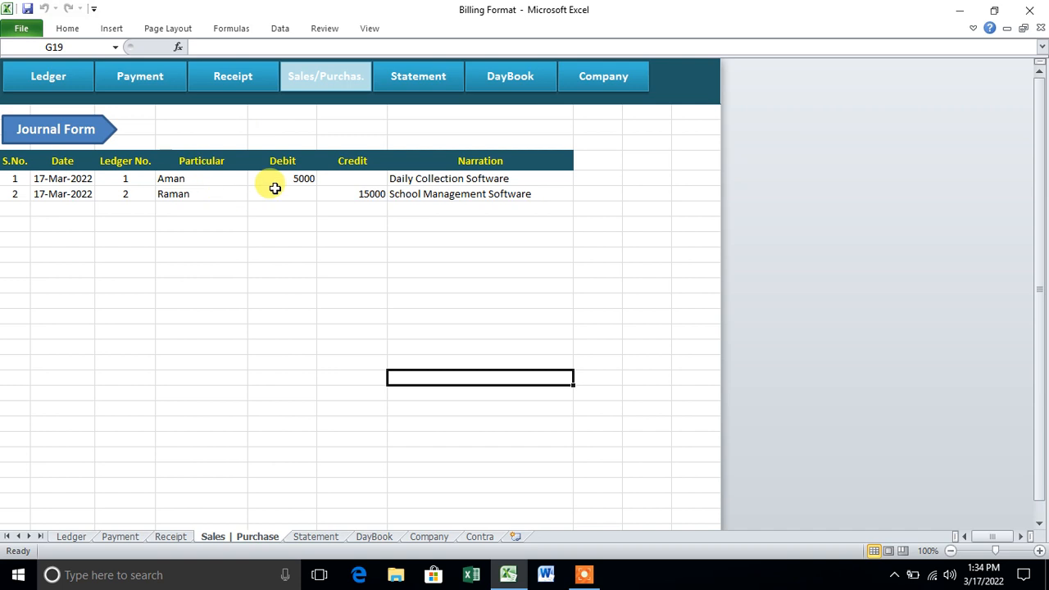
pyautogui.click(419, 82)
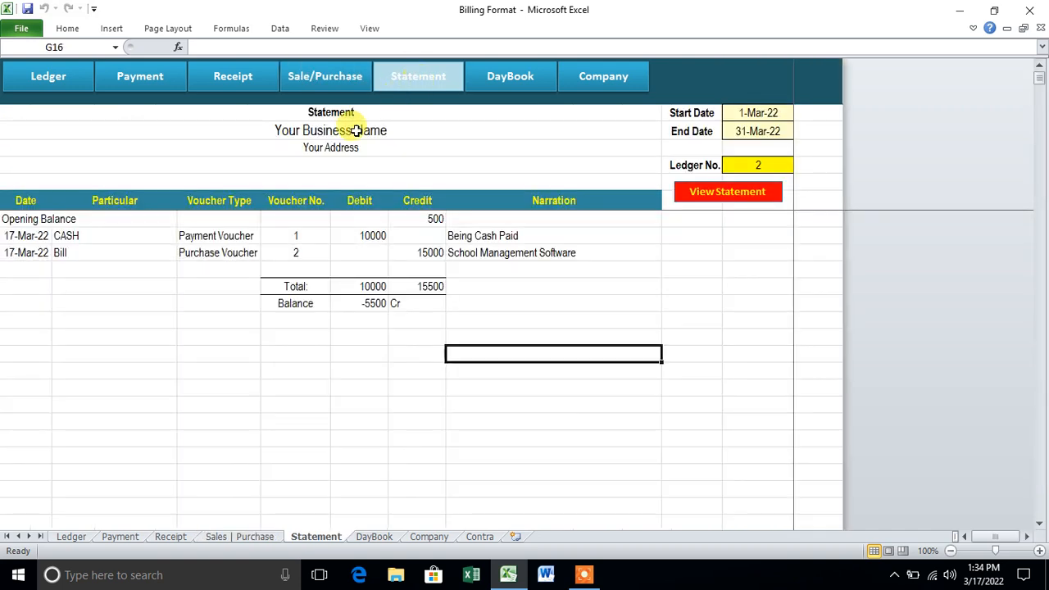
pyautogui.click(506, 82)
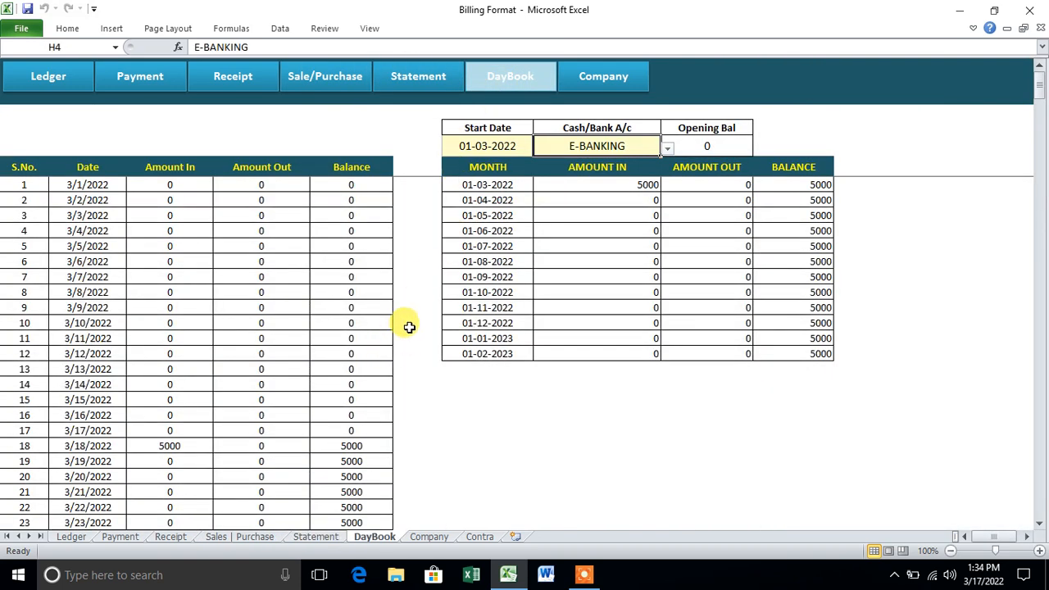
# - Show the day book for CASH, PETTY-CASH and E-BANKING, then view the Company sheet summary
pyautogui.click(482, 146)
pyautogui.click(643, 148)
pyautogui.click(668, 147)
pyautogui.click(655, 163)
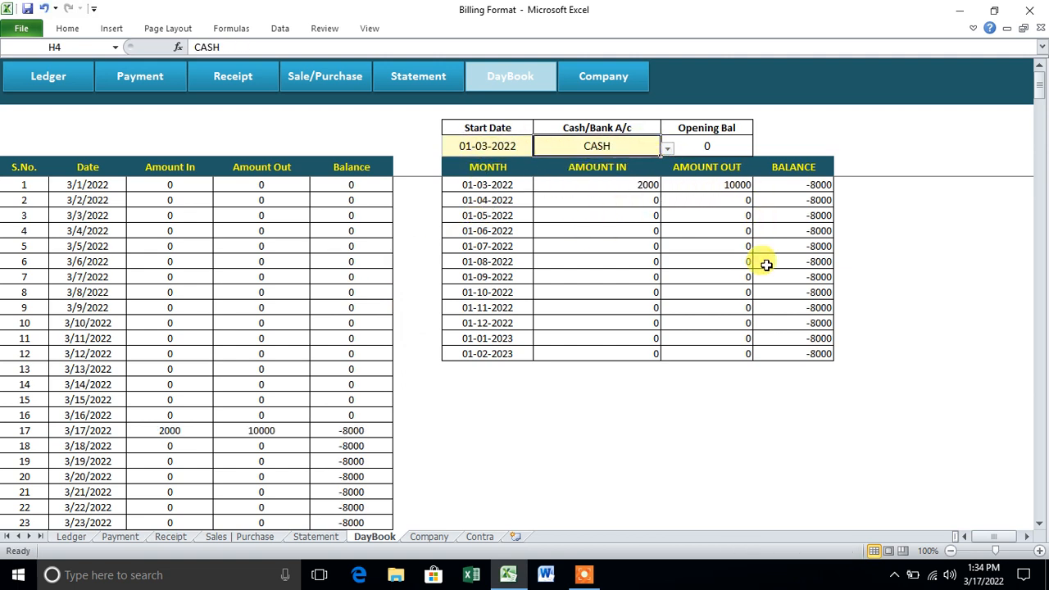
pyautogui.click(668, 148)
pyautogui.click(574, 172)
pyautogui.click(668, 147)
pyautogui.click(638, 192)
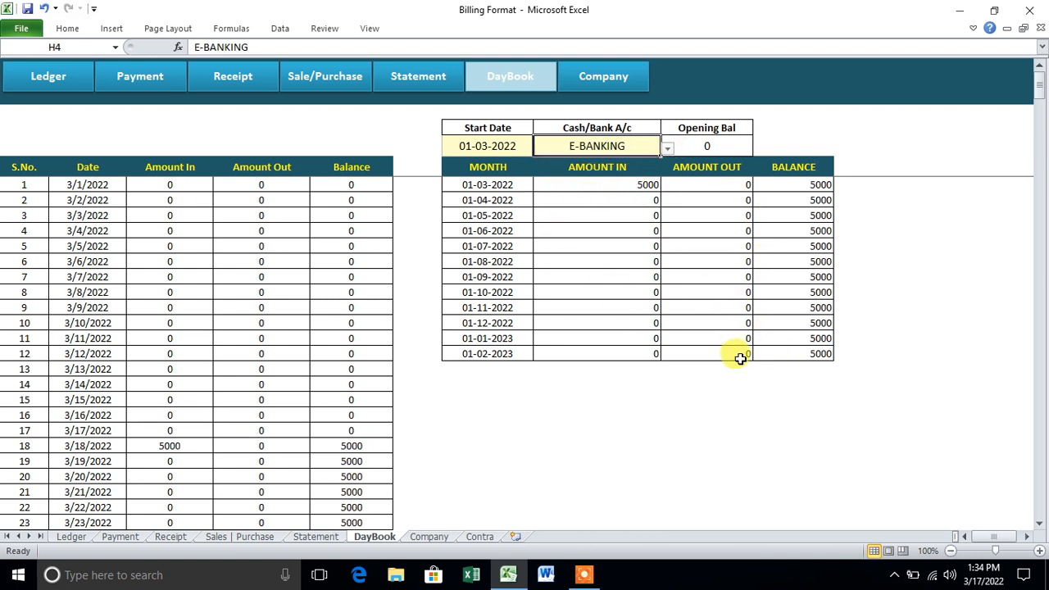
pyautogui.click(613, 83)
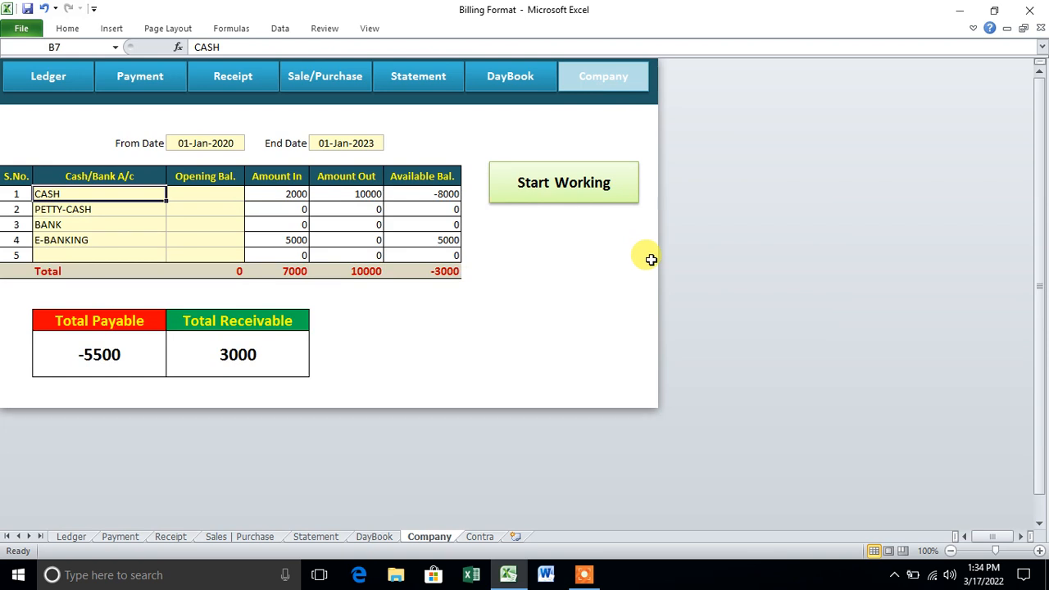
# - Start a contra entry with CASH as Amount IN and E-BANKING as Amount Out
pyautogui.click(594, 205)
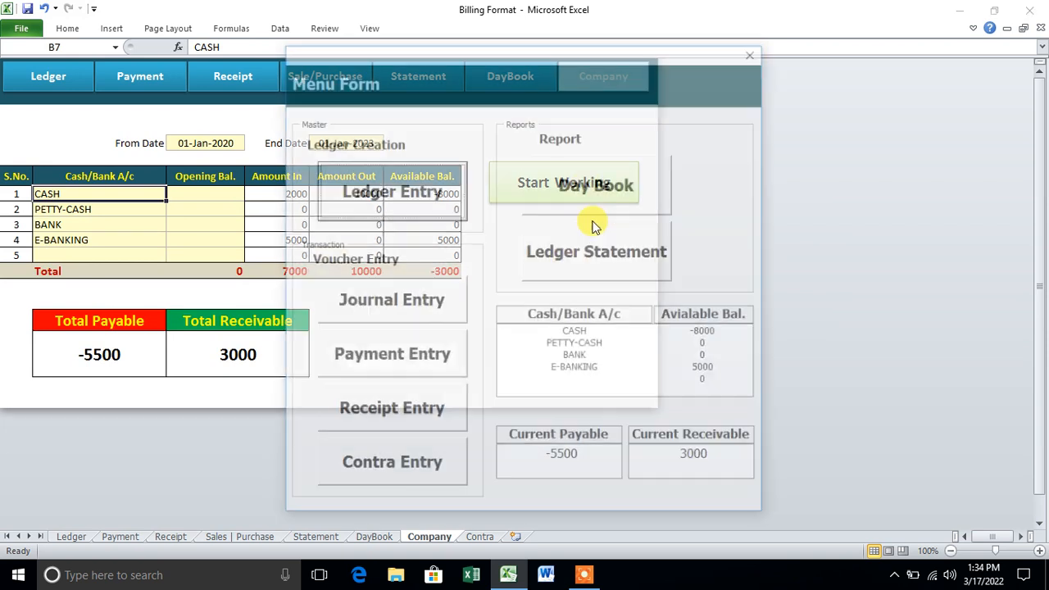
pyautogui.click(428, 460)
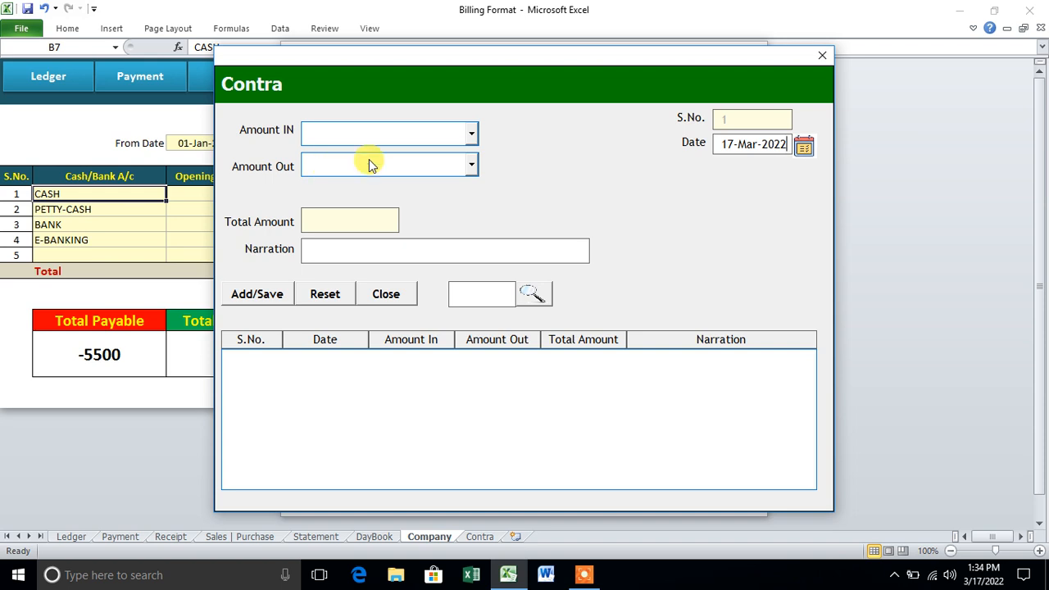
pyautogui.click(469, 133)
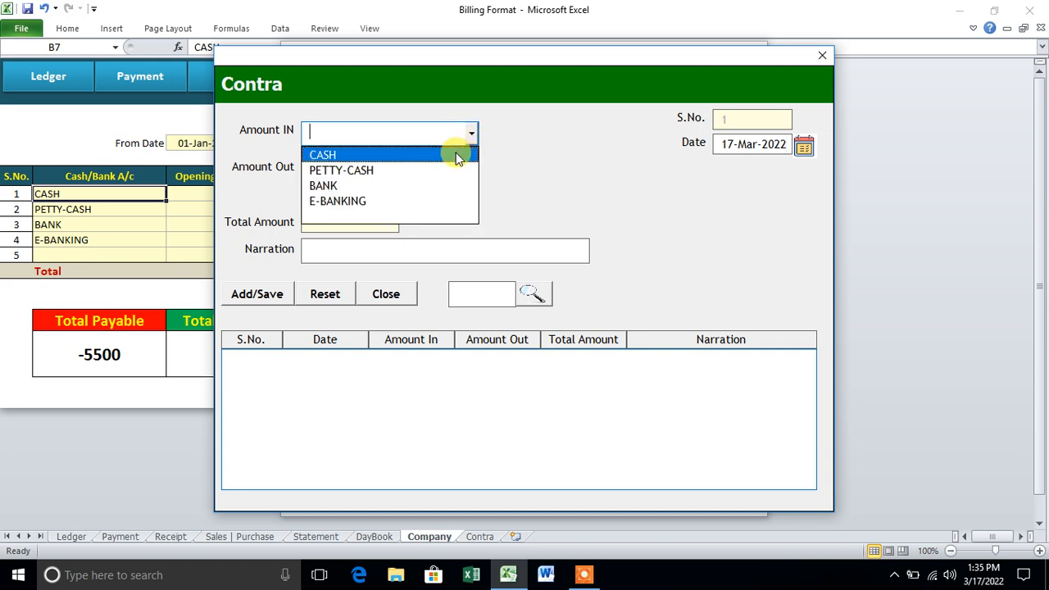
pyautogui.click(455, 153)
pyautogui.click(459, 167)
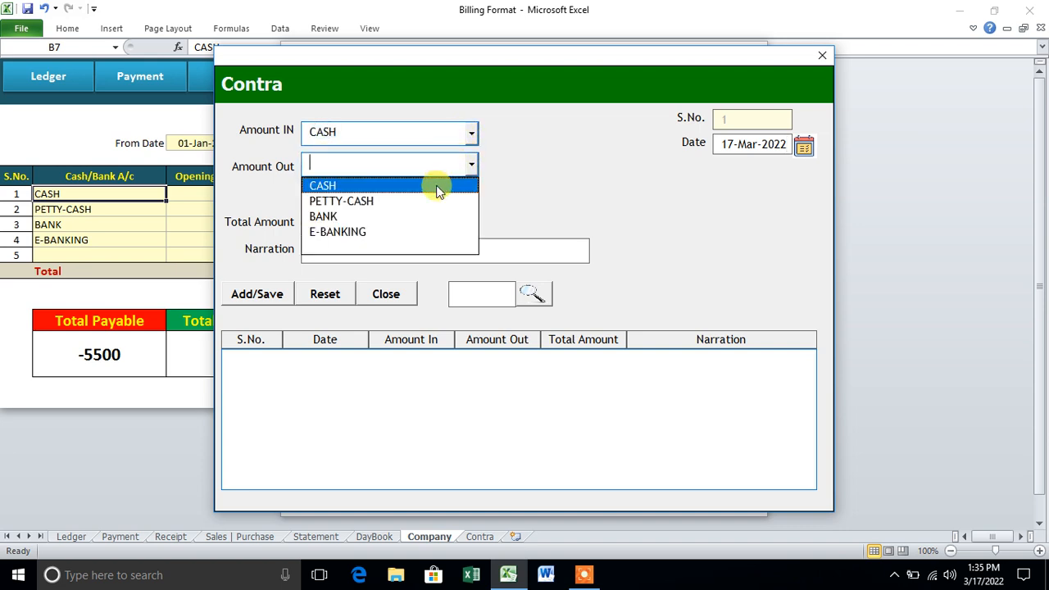
pyautogui.click(405, 231)
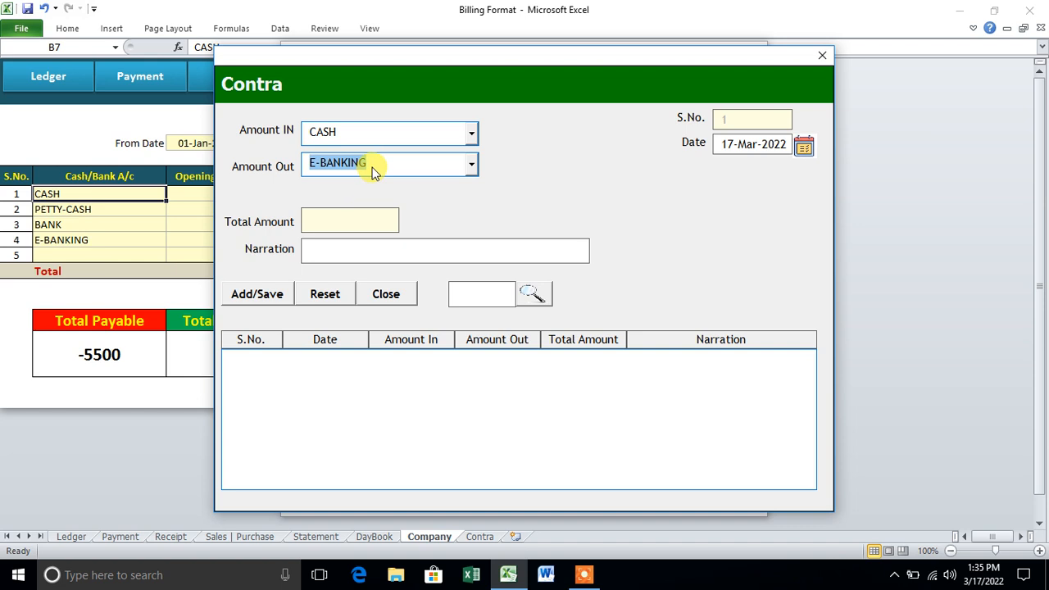
# - Enter 3000 as the contra amount, save the entry and close the contra form
pyautogui.moveTo(346, 55); pyautogui.dragTo(429, 57)
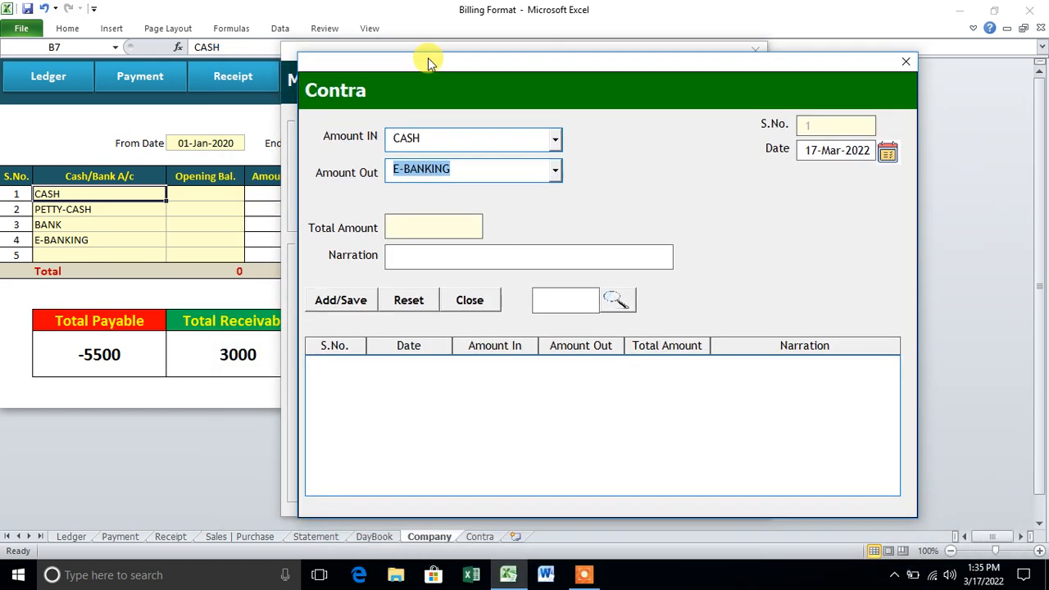
pyautogui.click(432, 224)
pyautogui.write('3000')
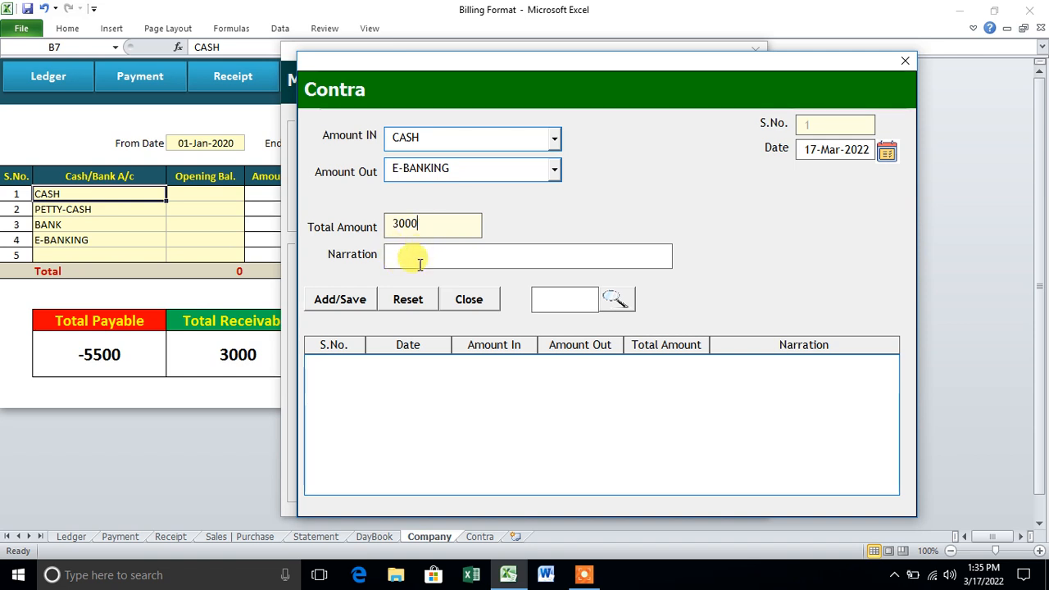
pyautogui.click(359, 299)
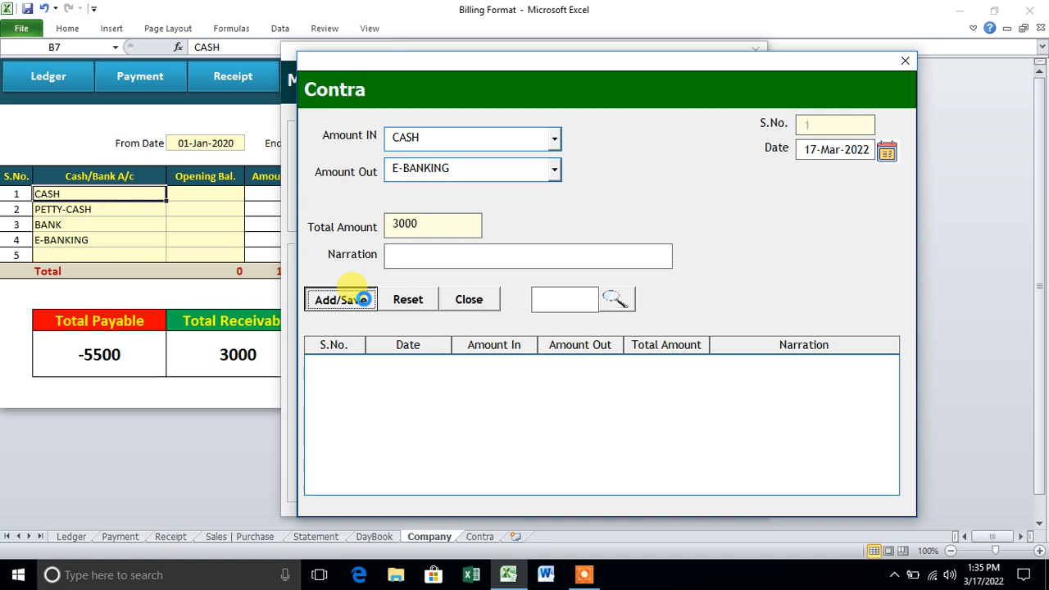
pyautogui.click(525, 338)
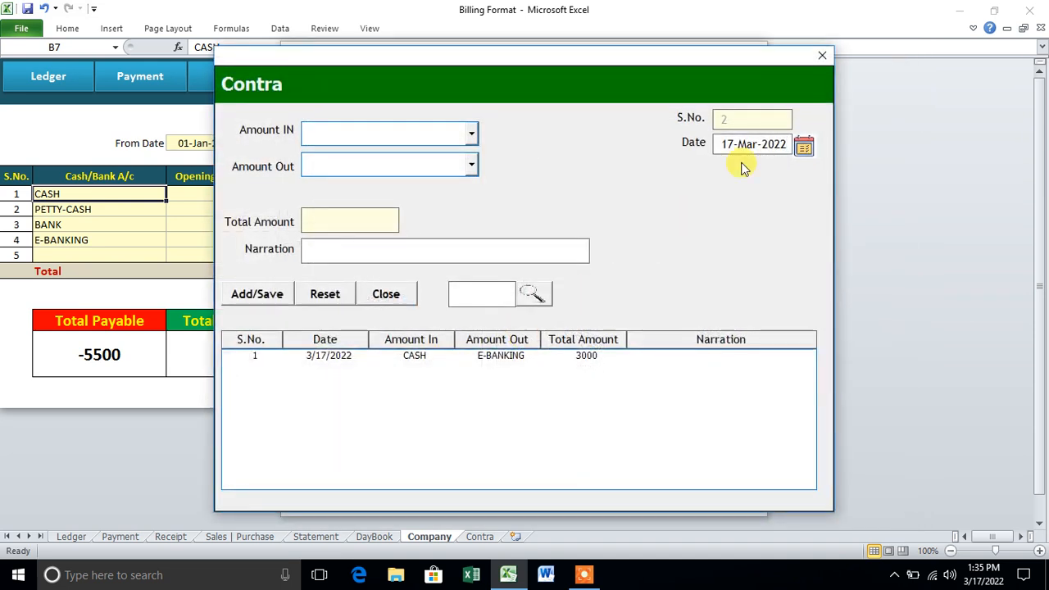
pyautogui.click(823, 59)
# - Close the Menu Form to return to the Company sheet summary
pyautogui.click(758, 51)
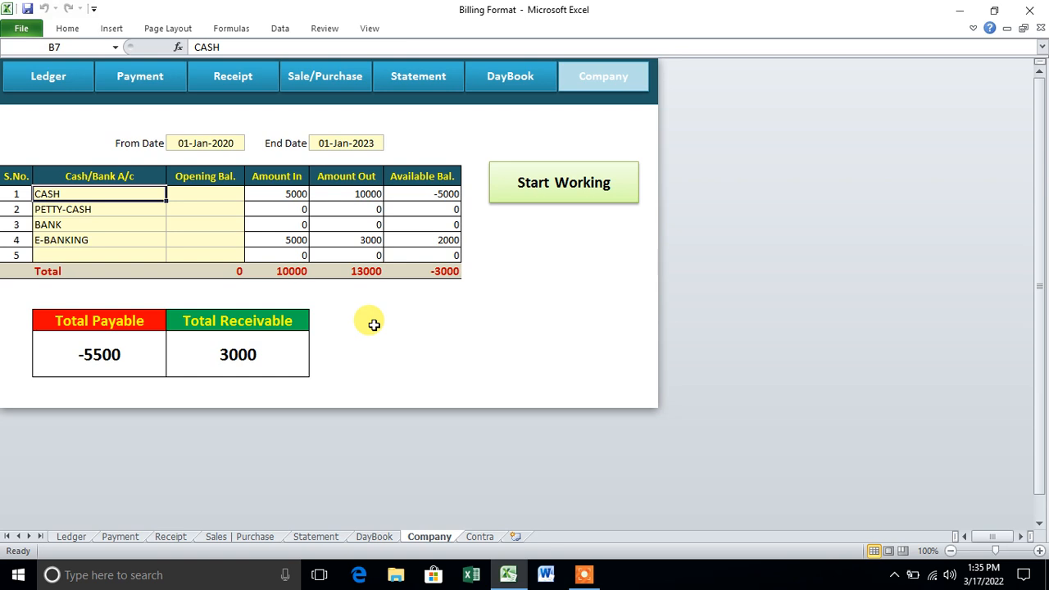
pyautogui.click(586, 574)
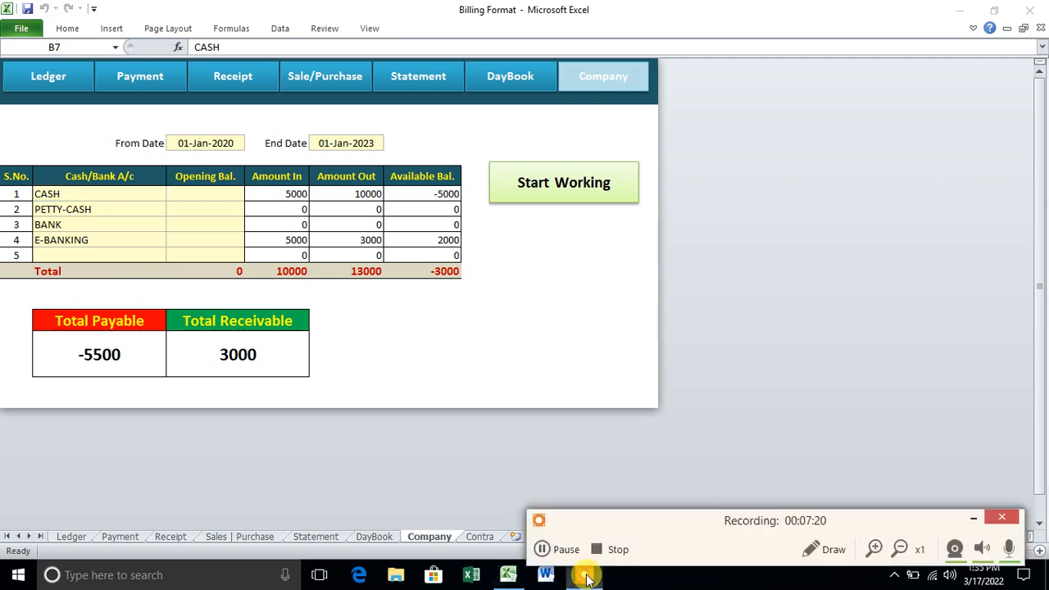